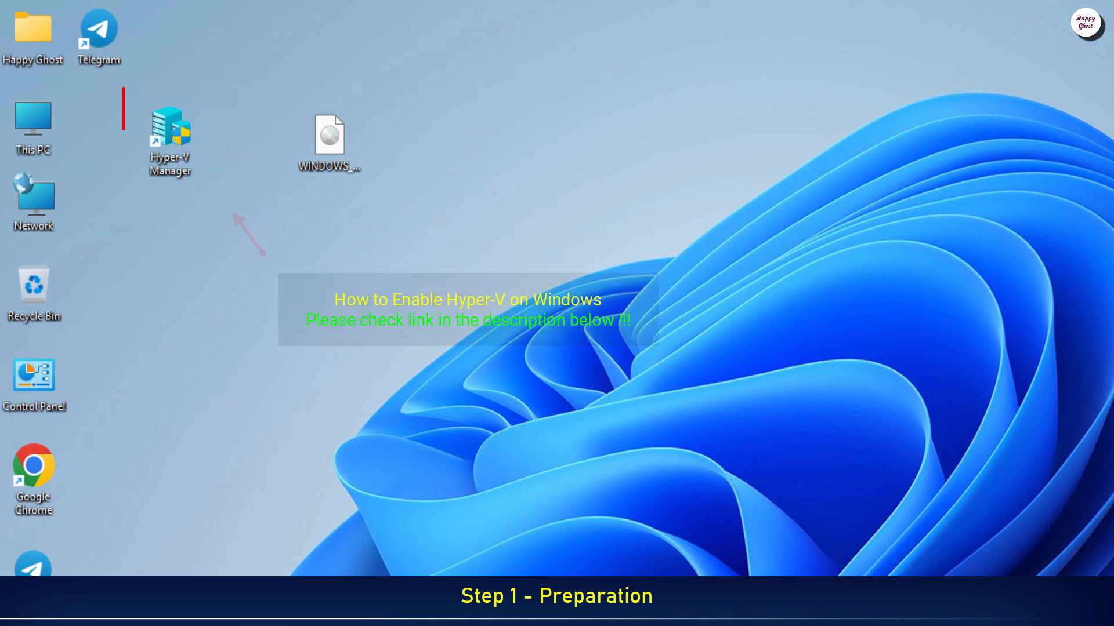
Step: Launch Hyper-V Manager from its desktop shortcut
click(176, 169)
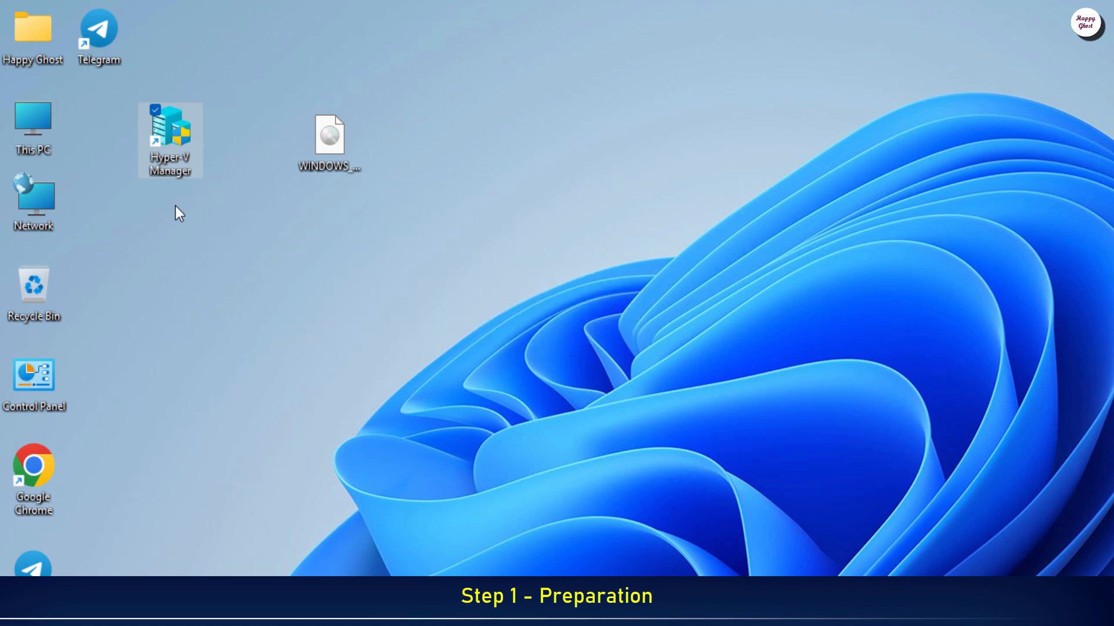
click(347, 130)
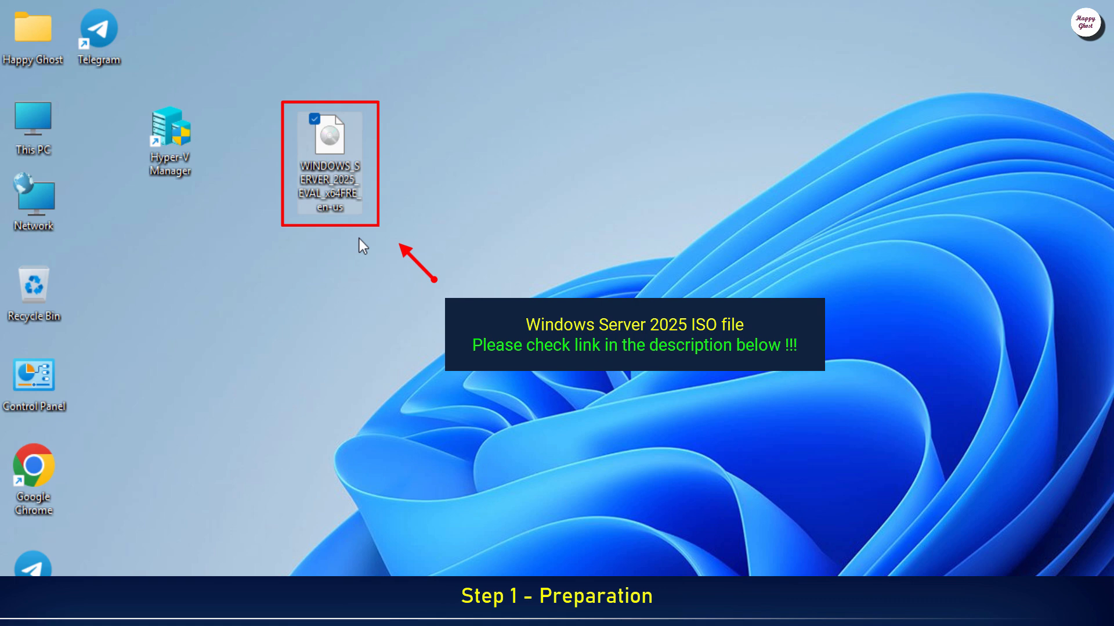
click(351, 318)
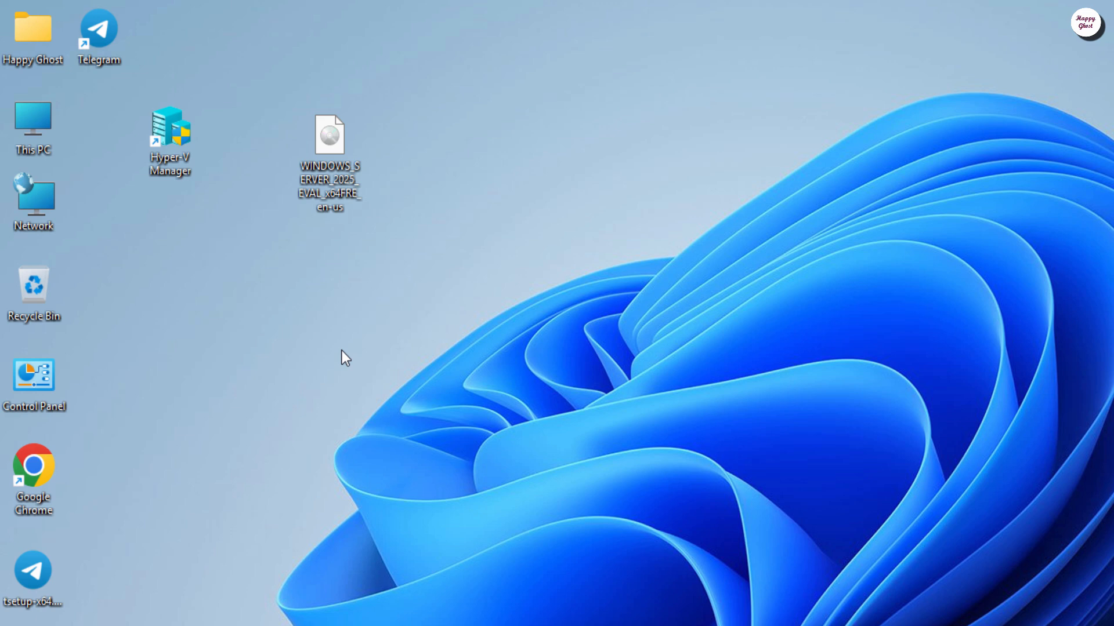
click(168, 131)
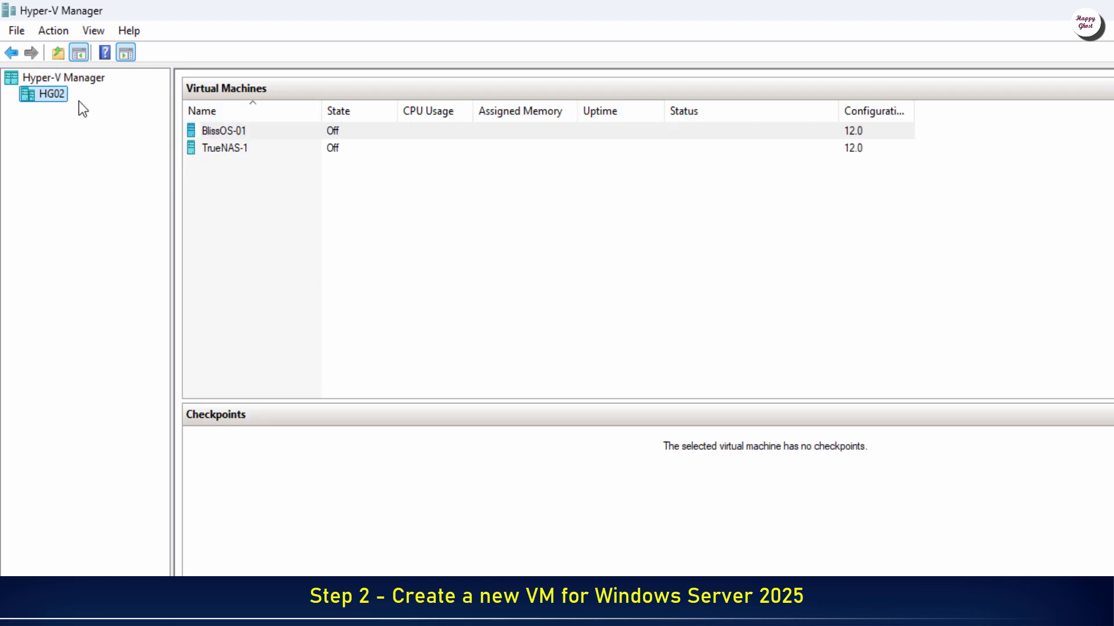
Step: Start the New Virtual Machine wizard on host HG02
right_click(61, 96)
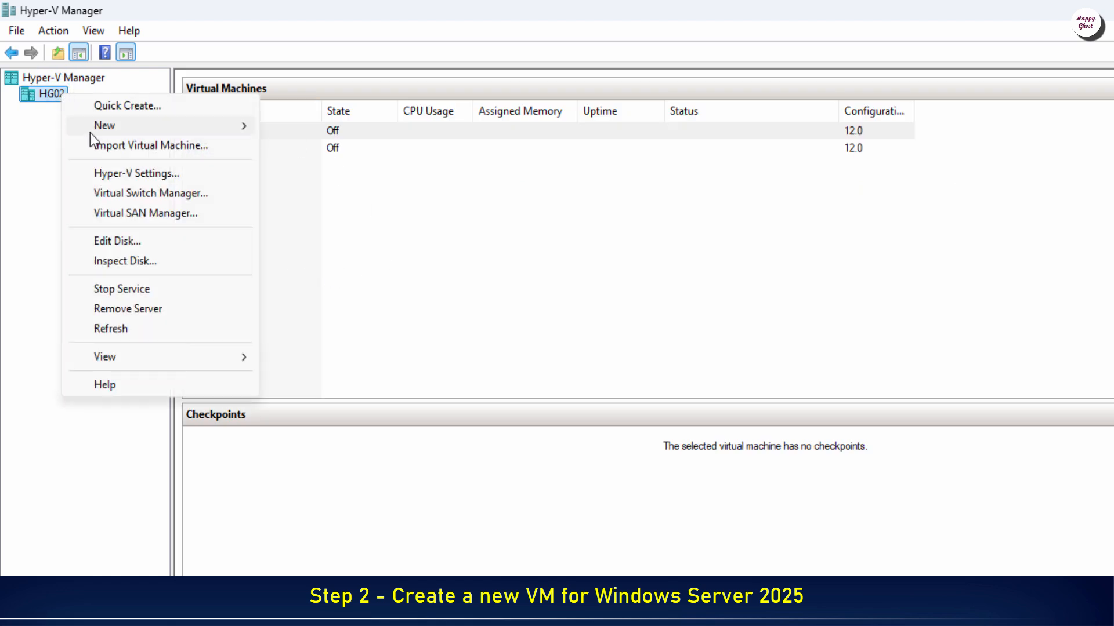
mouse_move(90, 134)
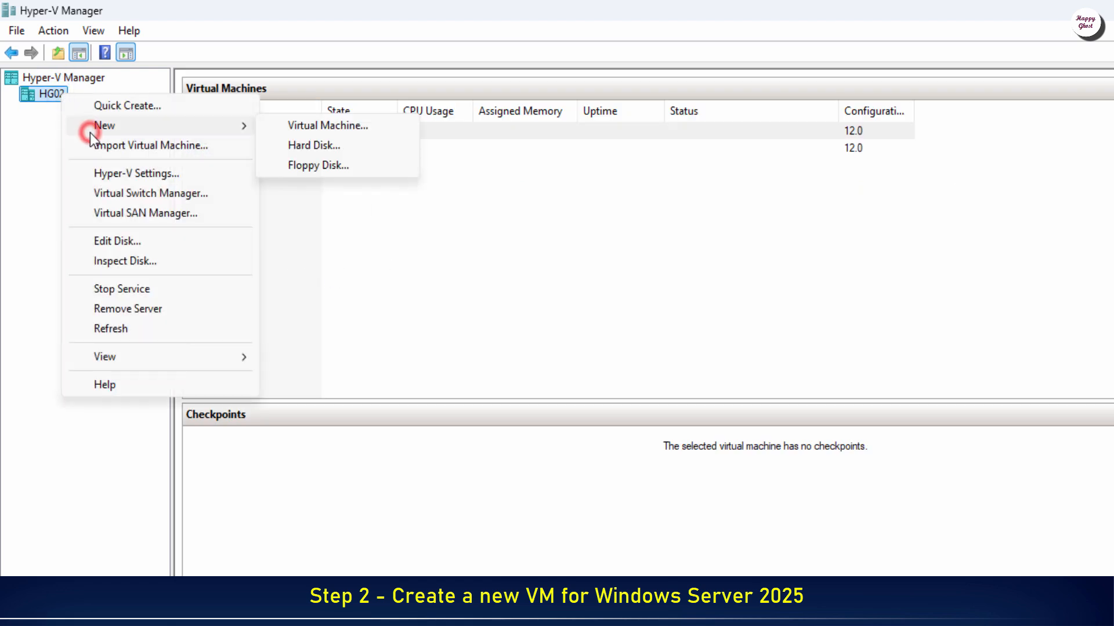
click(372, 132)
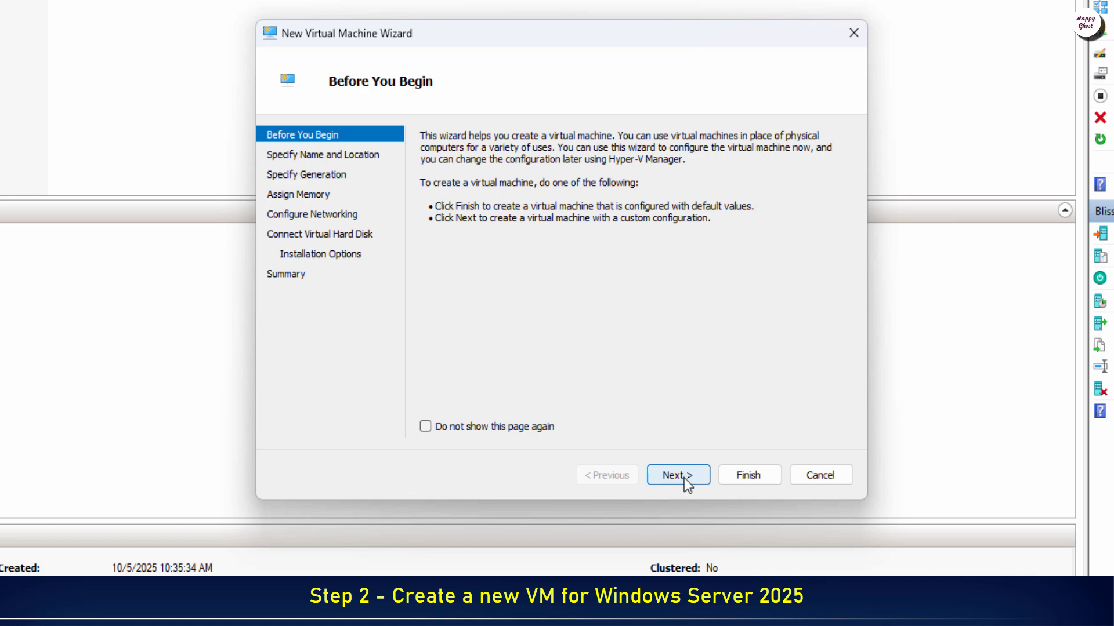
Step: Name the VM SVR2025-1, keep Generation 2, and confirm 4096 MB startup memory
click(684, 478)
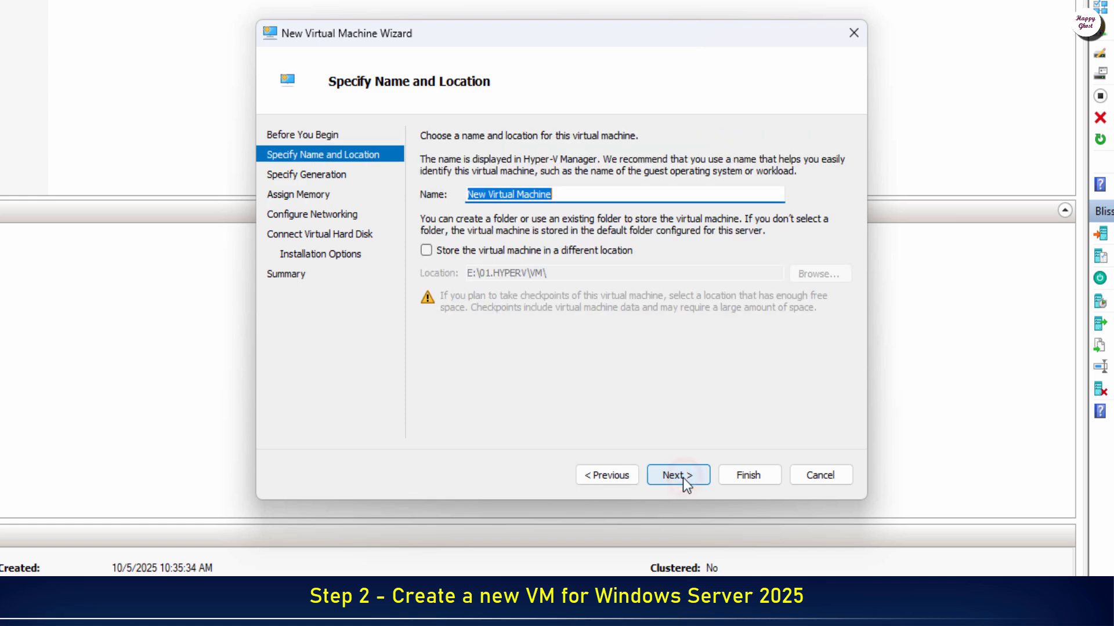
text(SVR202)
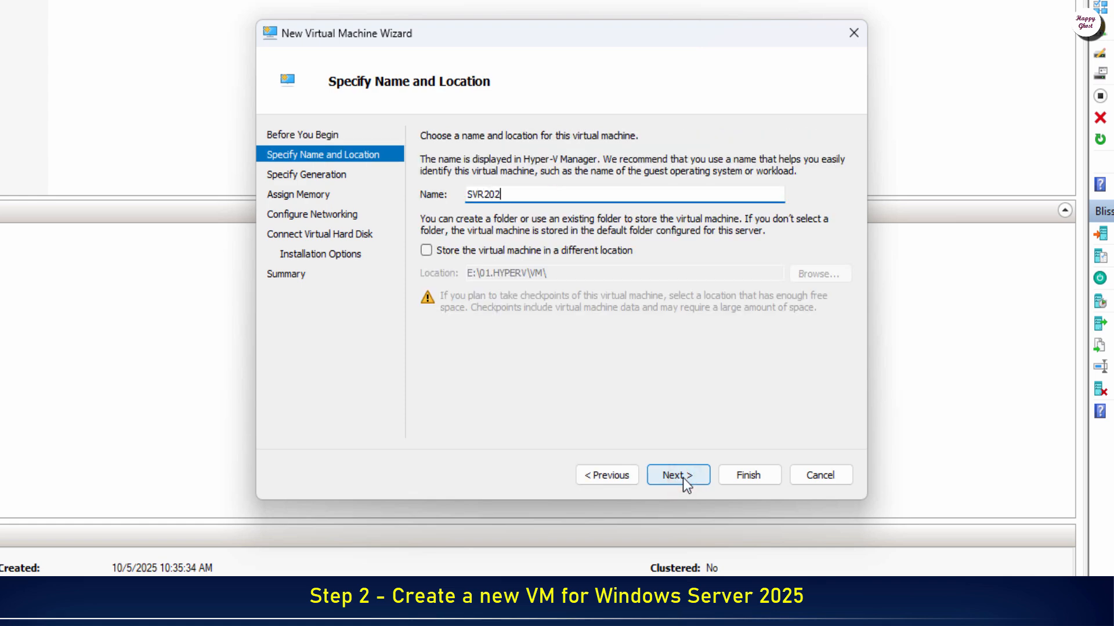
text(5-1)
click(683, 478)
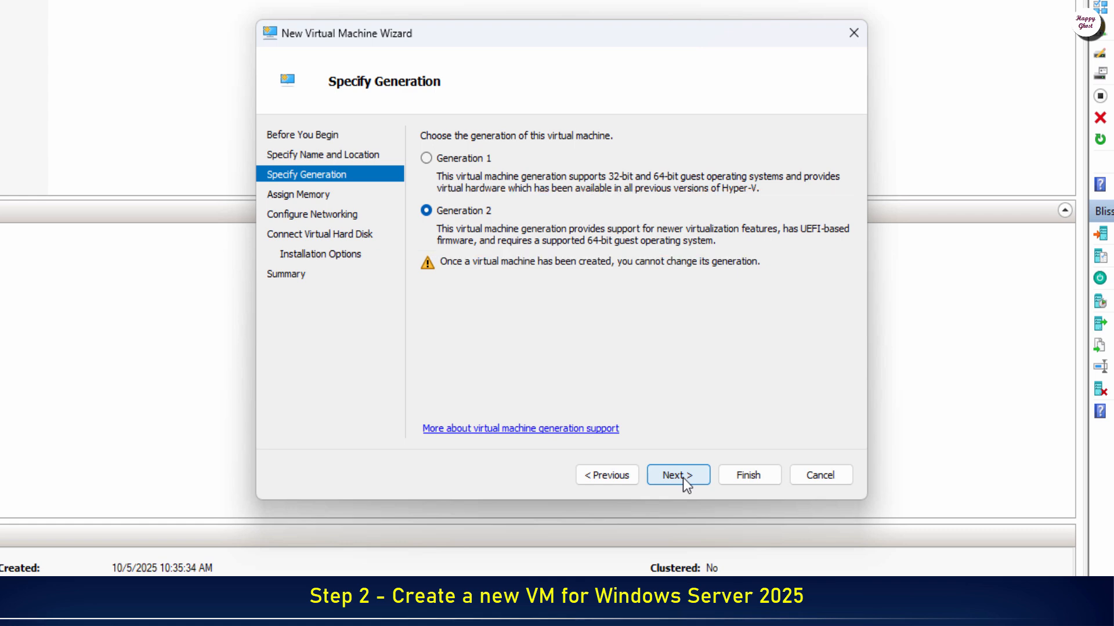
click(683, 478)
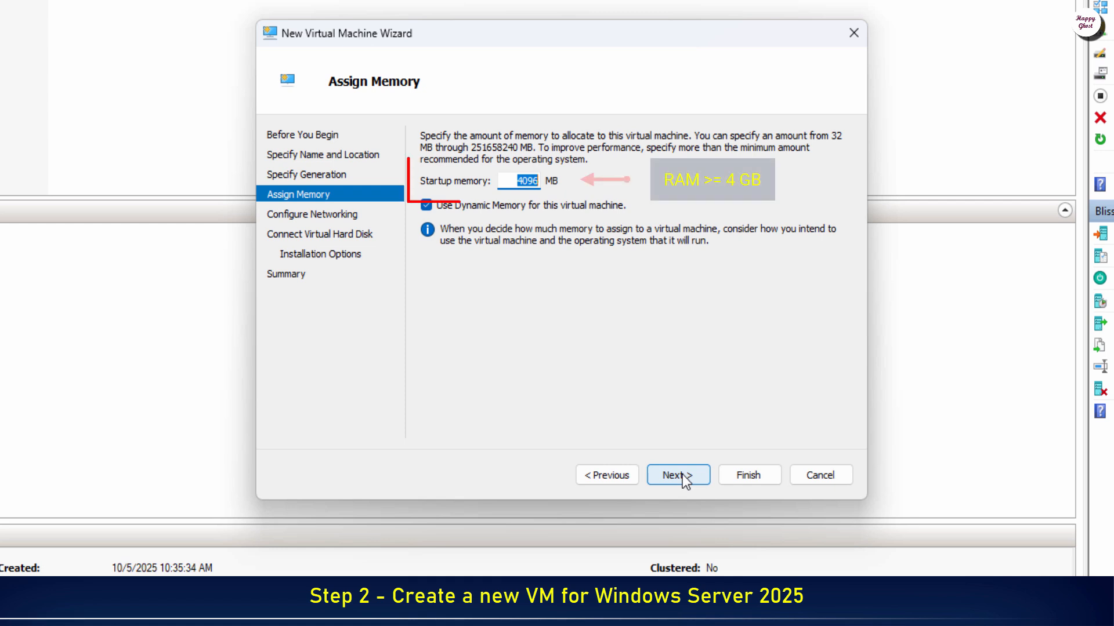
drag(515, 182, 609, 194)
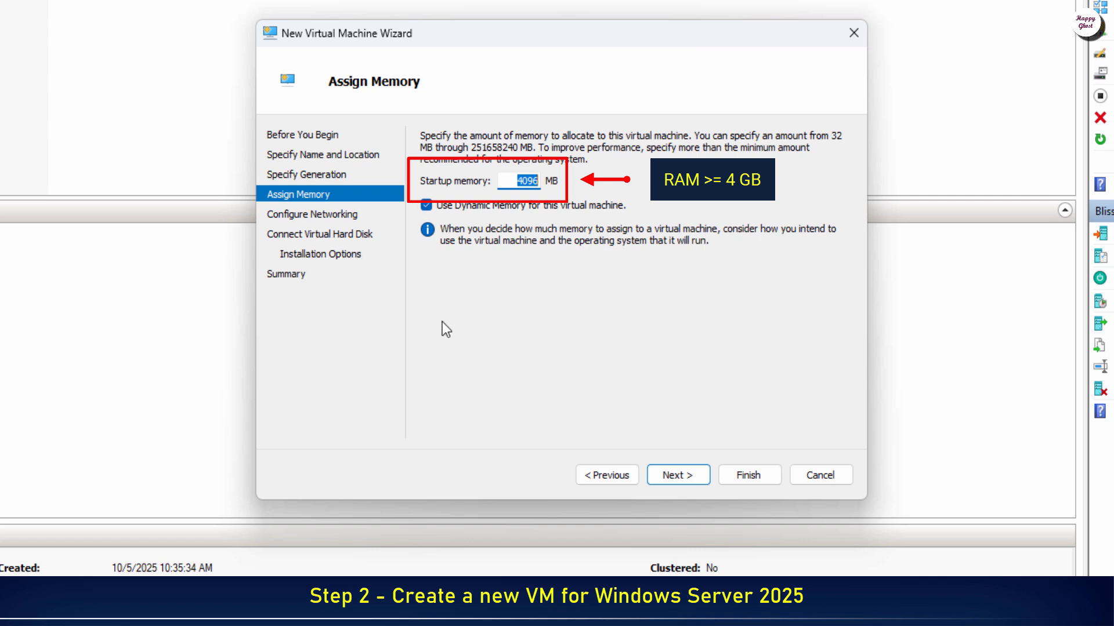
Step: Connect the VM's network adapter to the LAN virtual switch and continue to disk settings
click(677, 483)
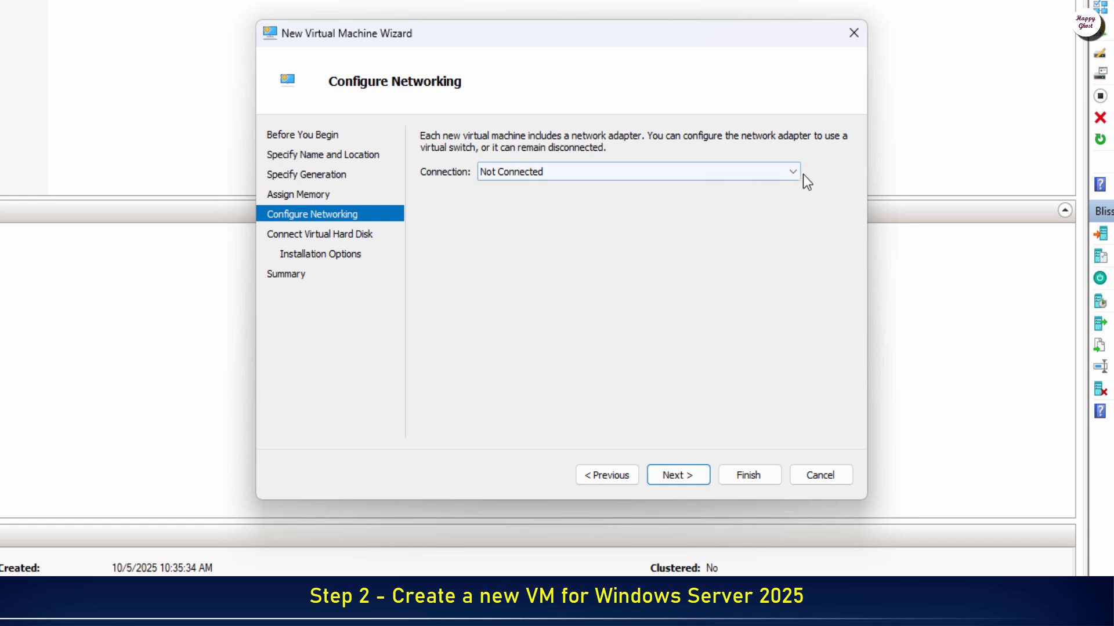
click(778, 174)
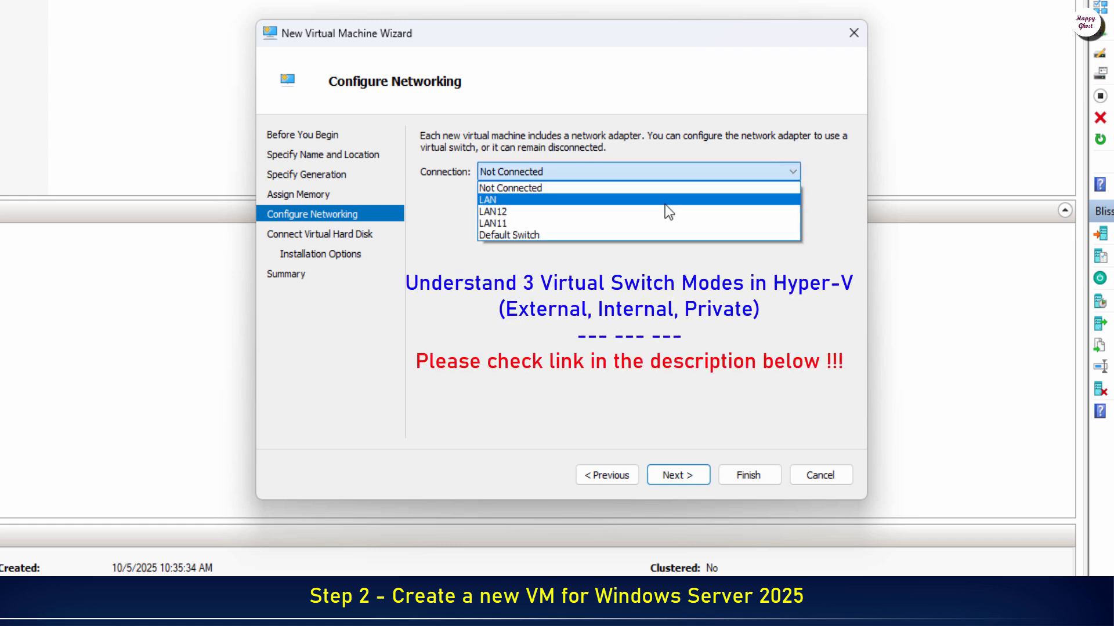
click(665, 204)
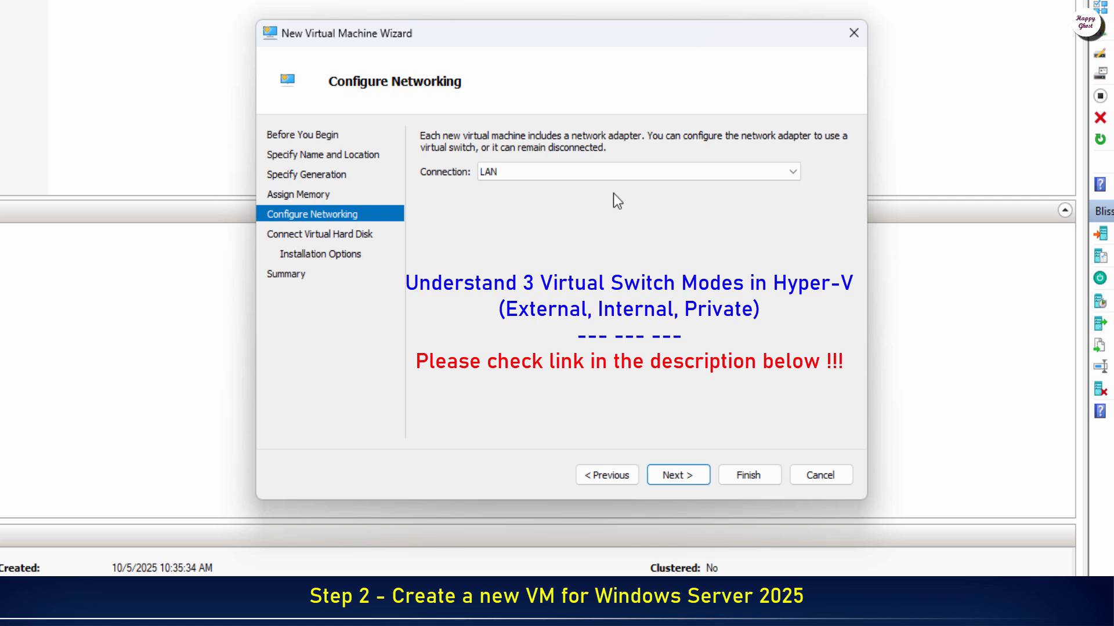
click(692, 471)
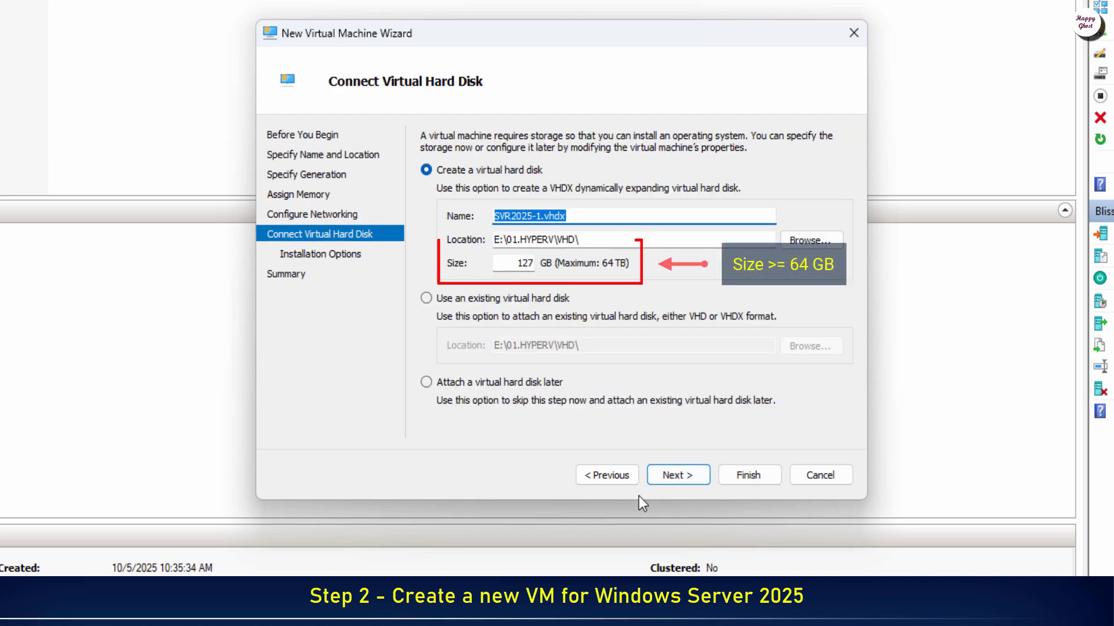
Step: Shrink the SVR2025-1.vhdx disk from 127 GB to 80 GB and continue
click(516, 265)
double_click(516, 264)
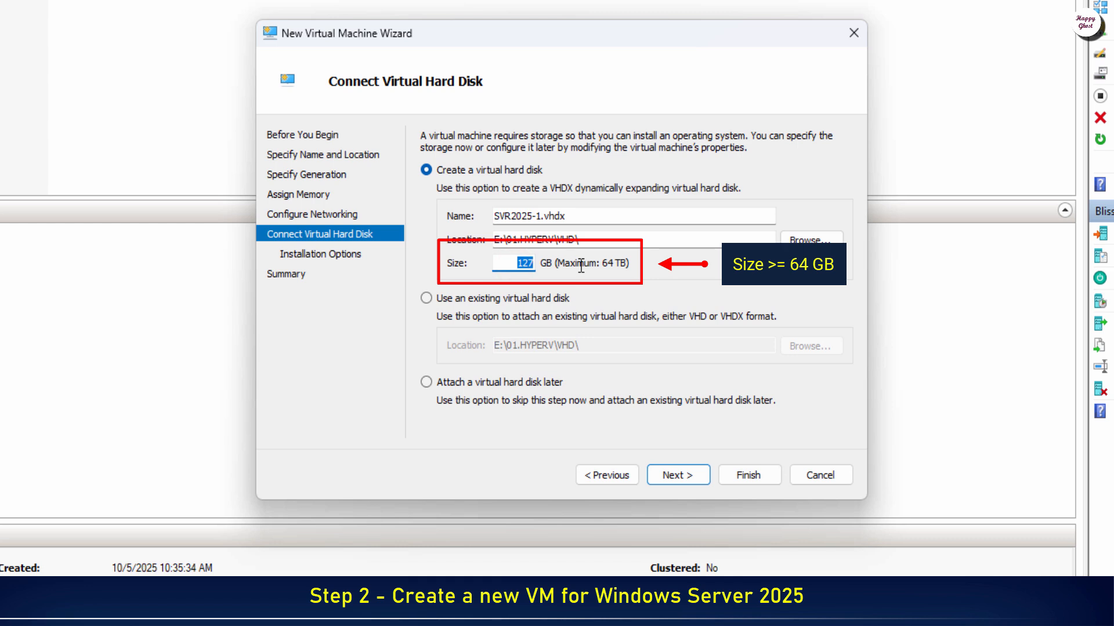
text(80)
click(695, 477)
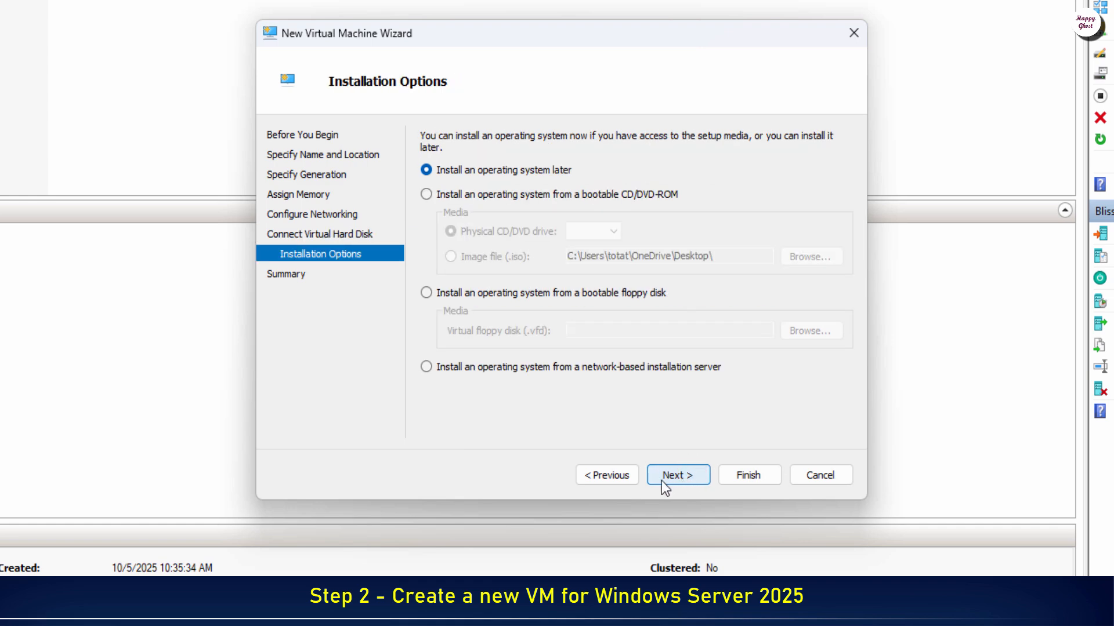
Step: Attach the Windows Server 2025 ISO as bootable DVD image and finish creating SVR2025-1
click(432, 191)
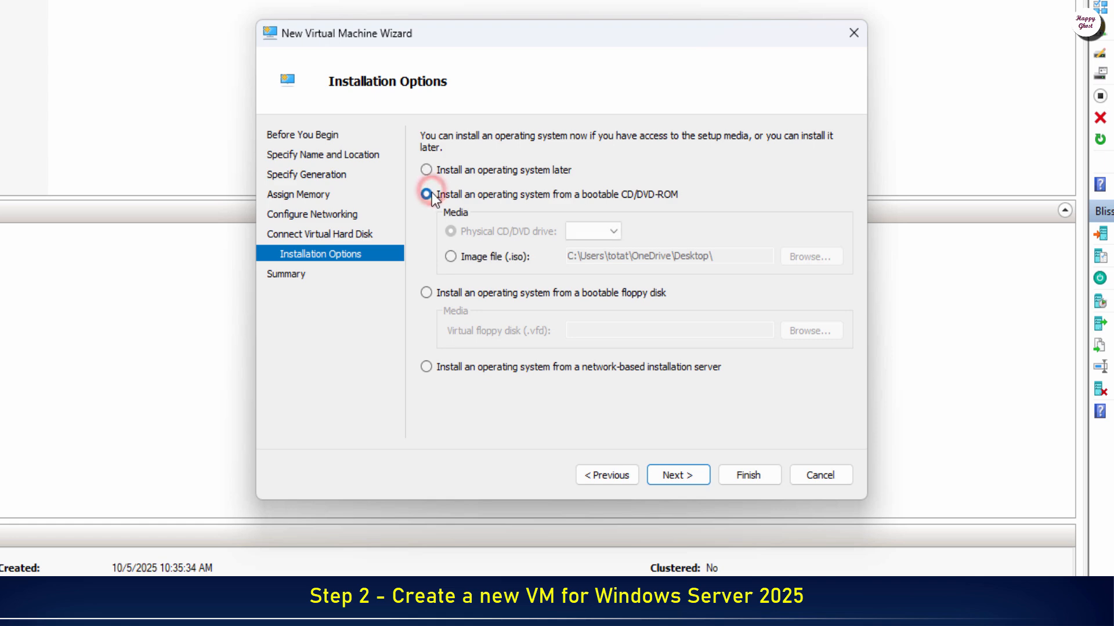
click(450, 259)
click(829, 266)
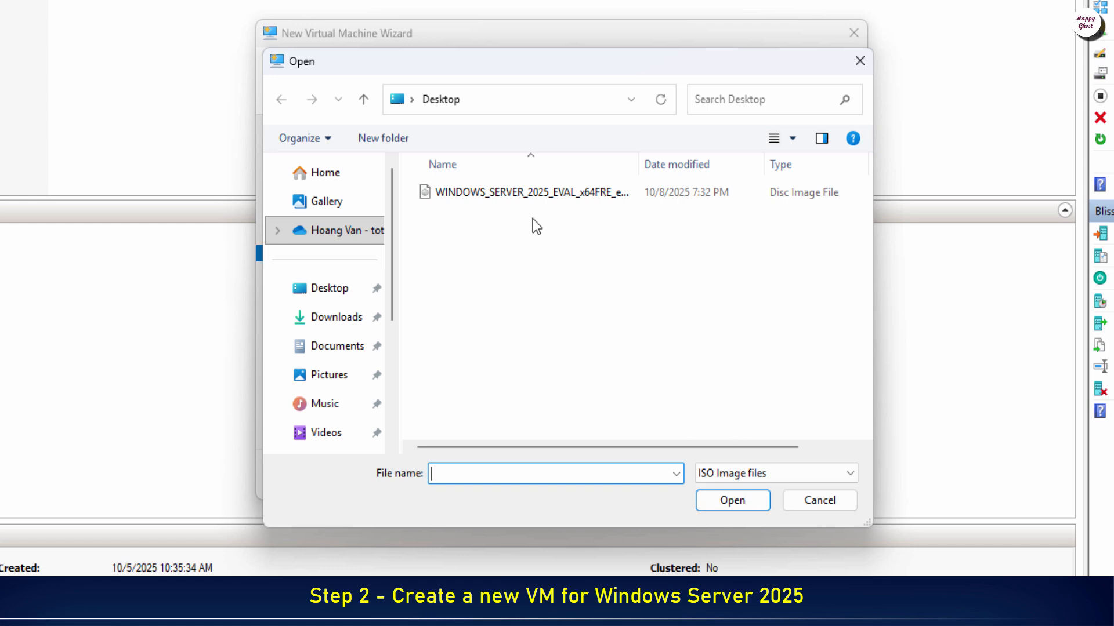
click(531, 192)
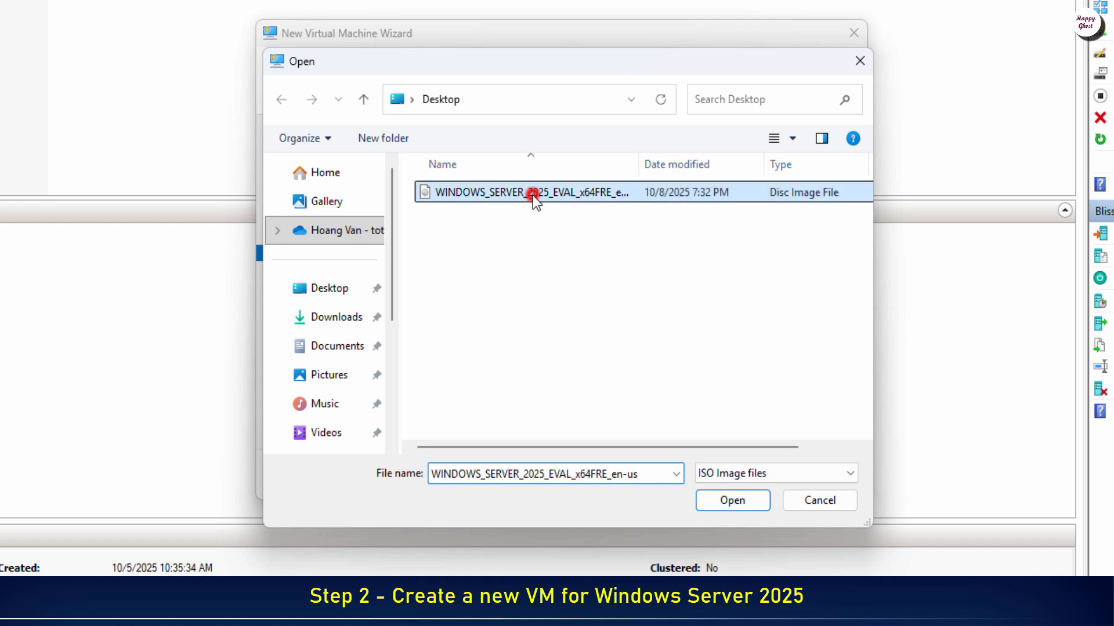
click(730, 504)
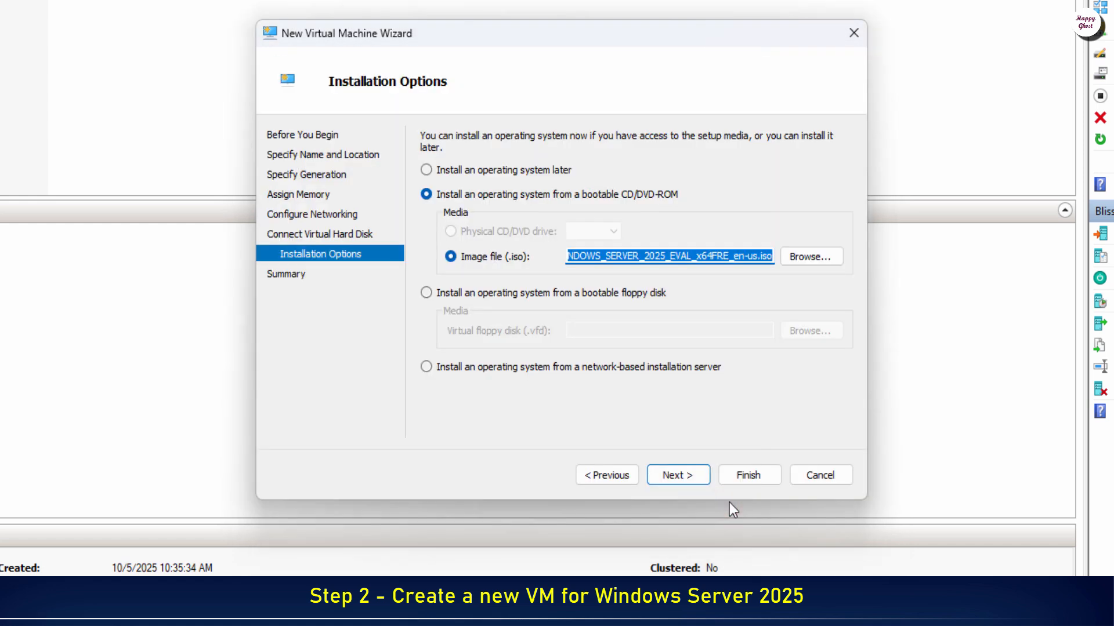
click(688, 480)
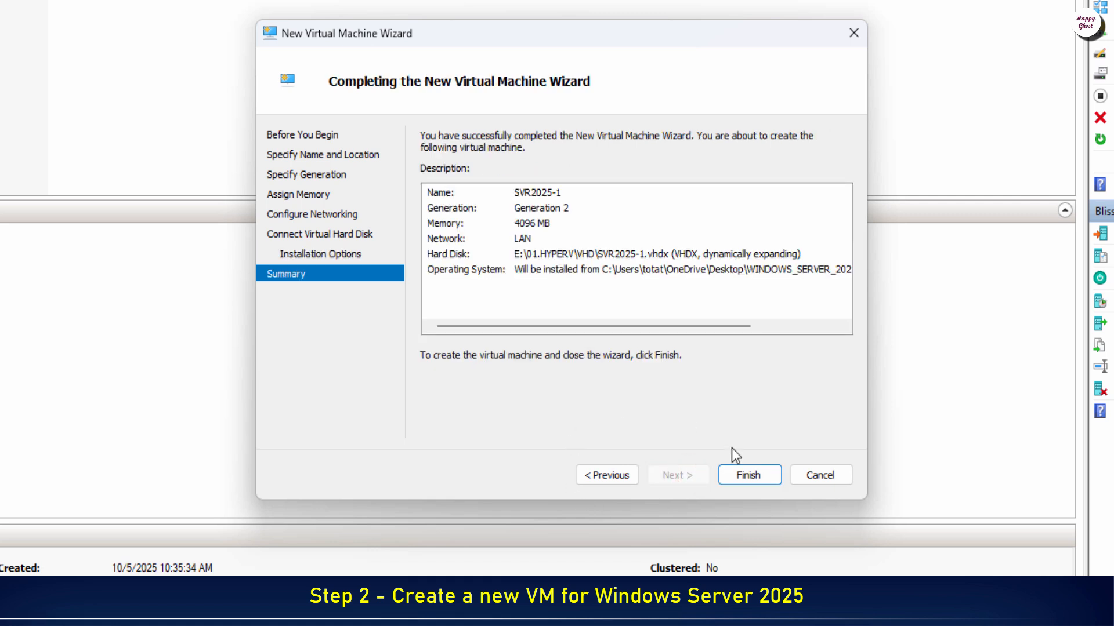
click(747, 475)
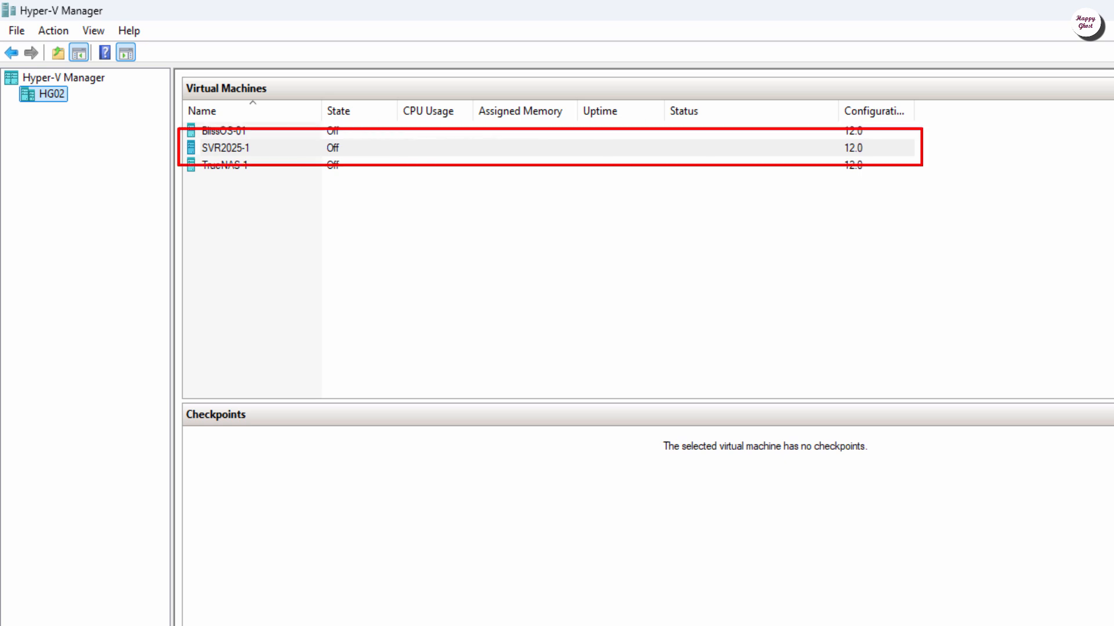
Step: Connect to SVR2025-1's console and start the VM up to the boot-from-DVD prompt
click(213, 149)
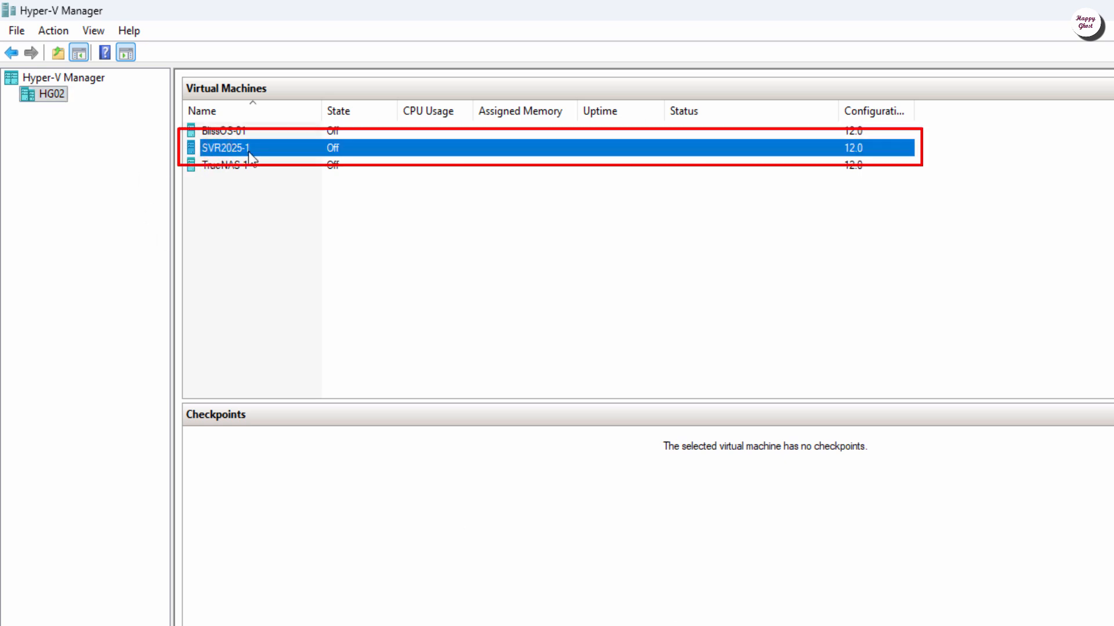
right_click(283, 153)
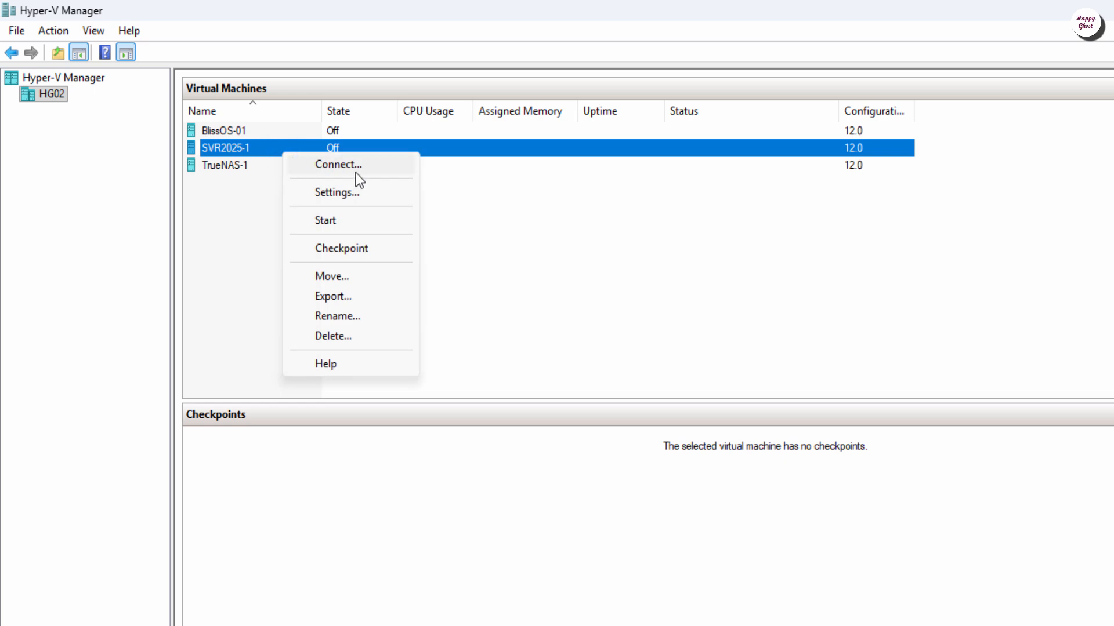
click(356, 170)
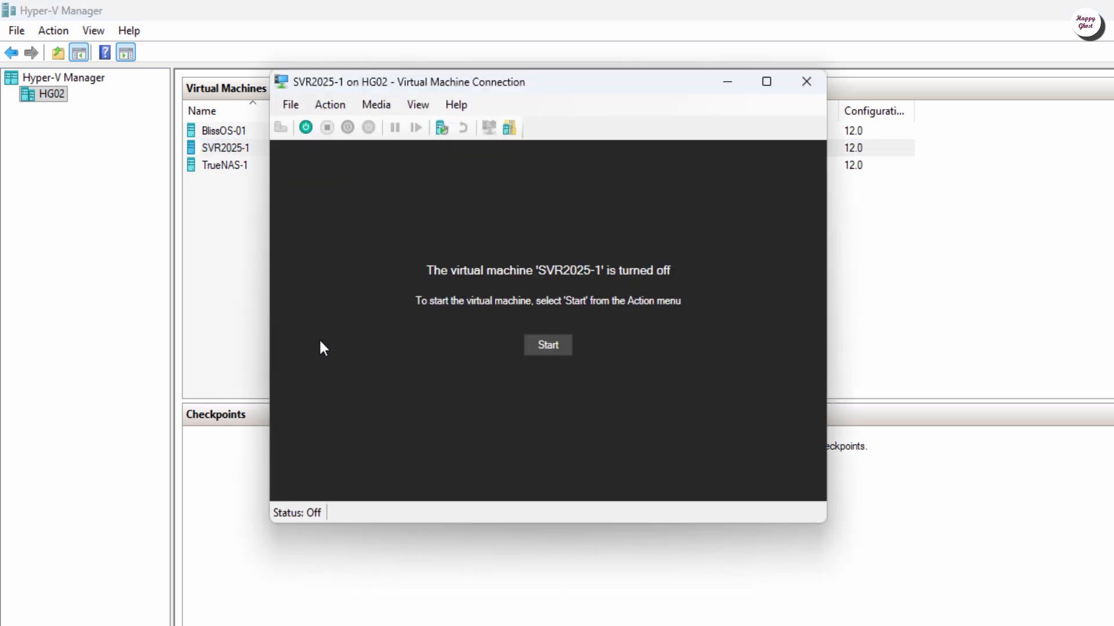
click(548, 346)
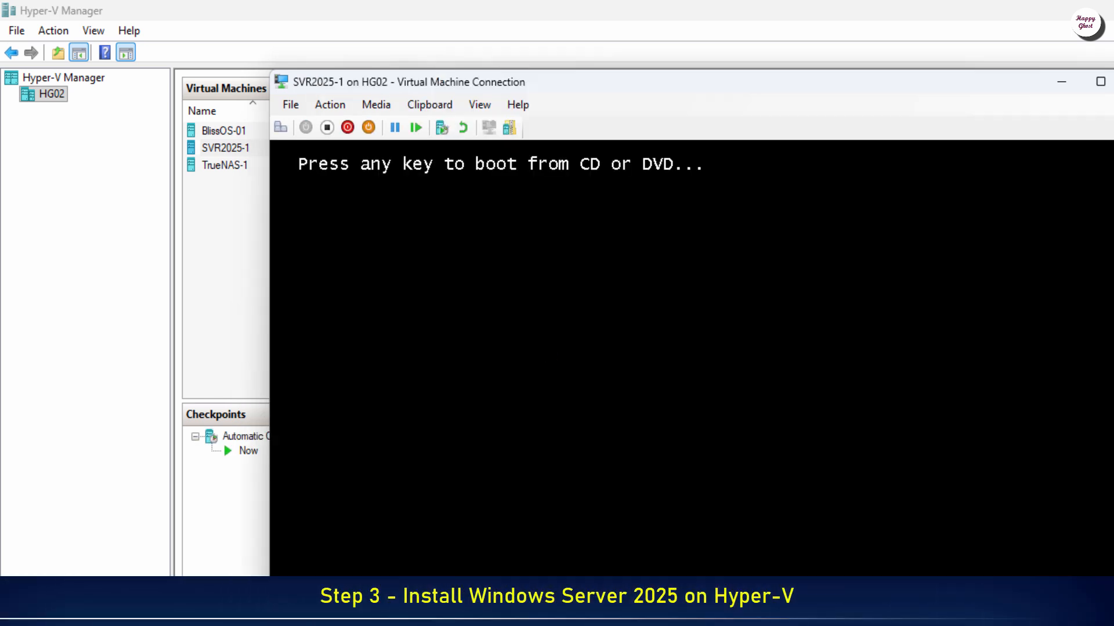
click(582, 341)
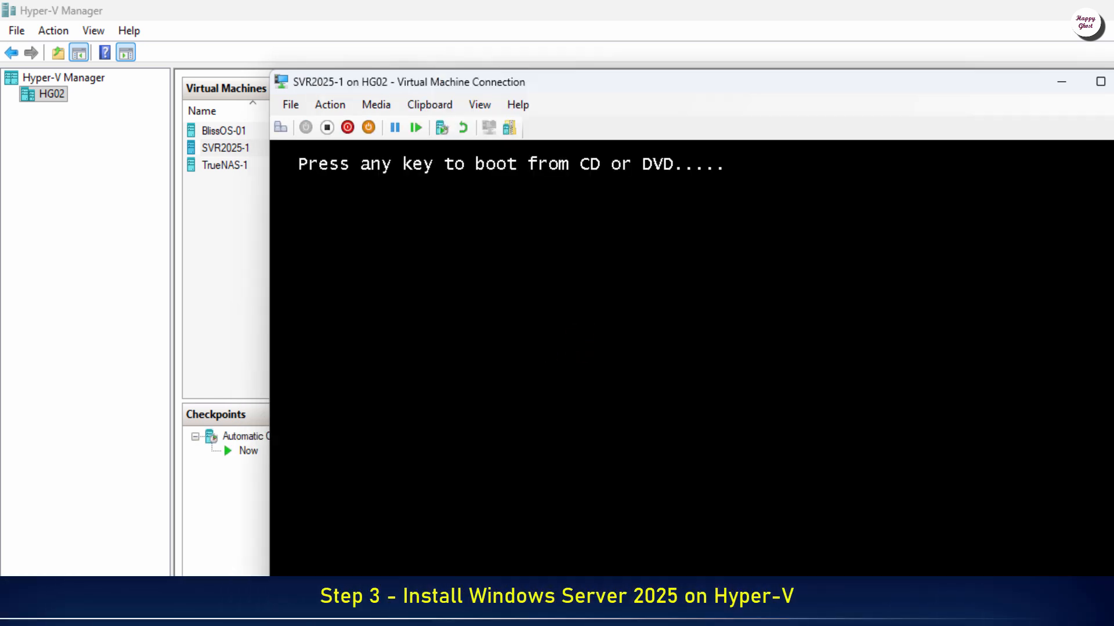
Step: Boot from DVD, accept English (US) and US keyboard, choose a fresh install, agree to disk wipe
key(space)
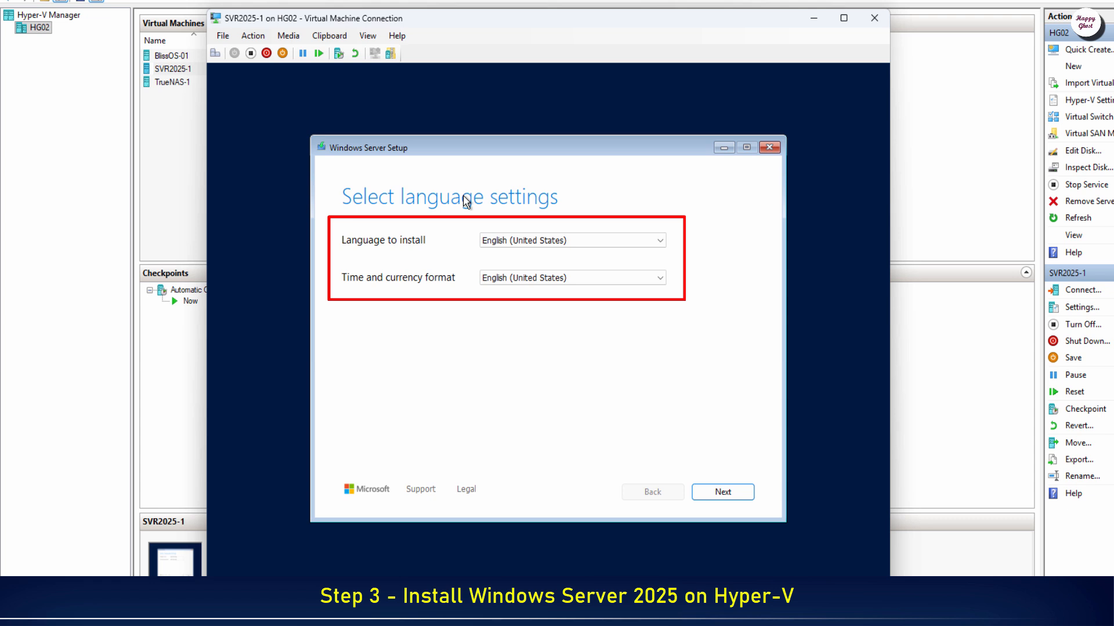
click(753, 491)
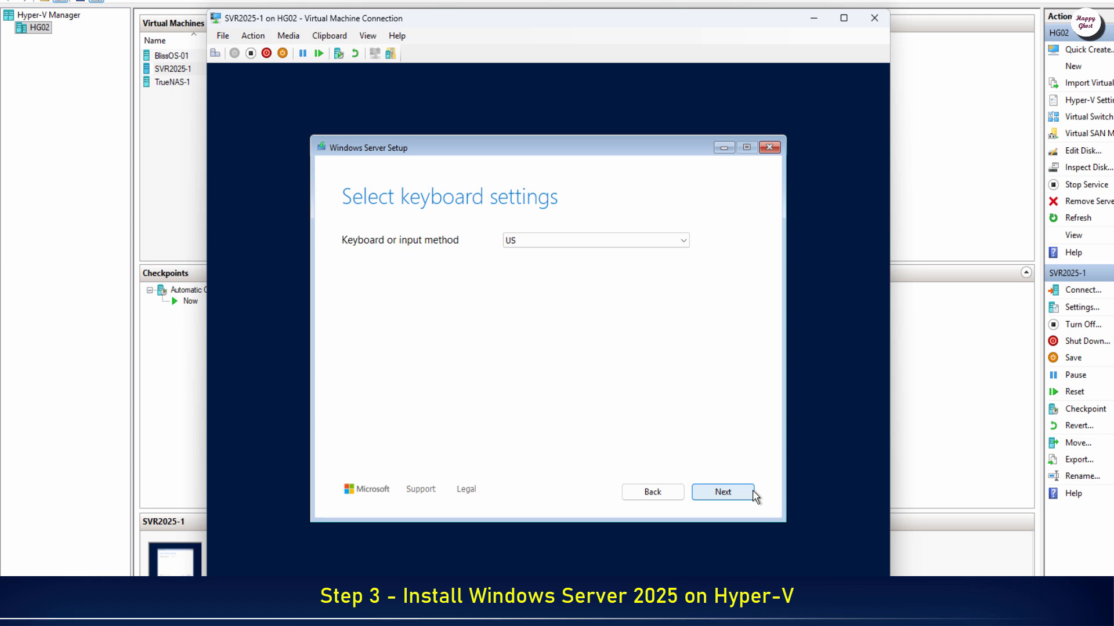
click(751, 491)
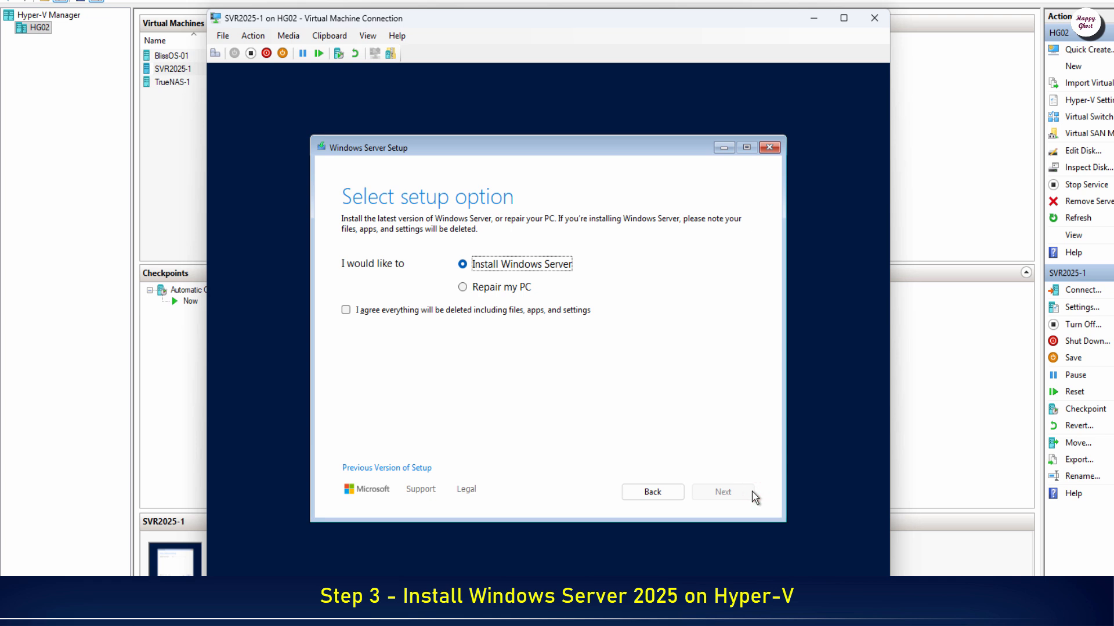
click(473, 268)
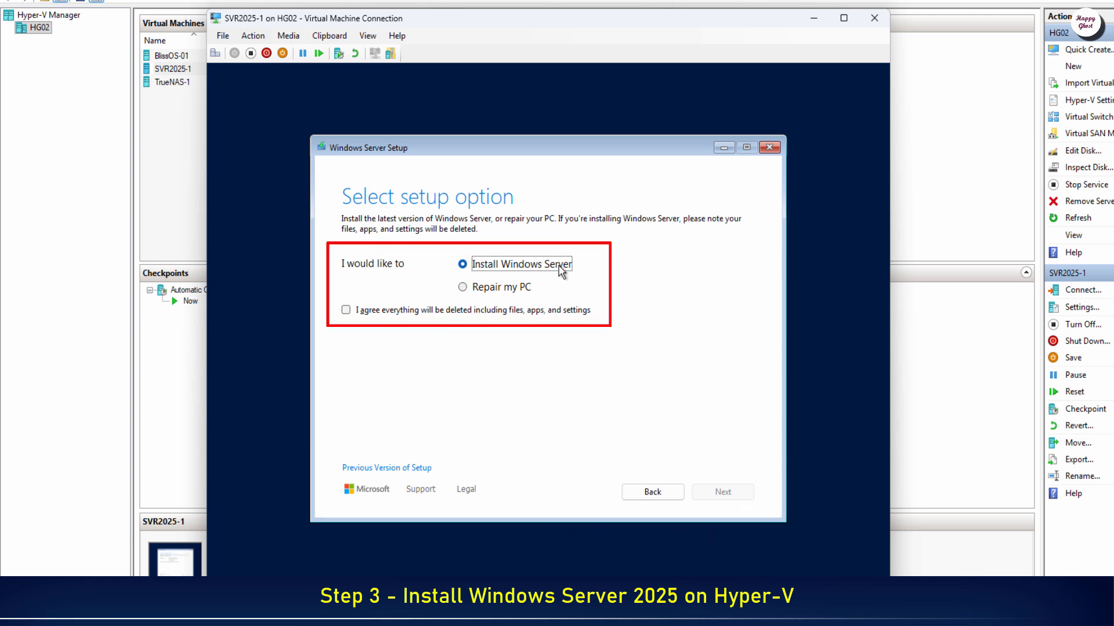
click(344, 311)
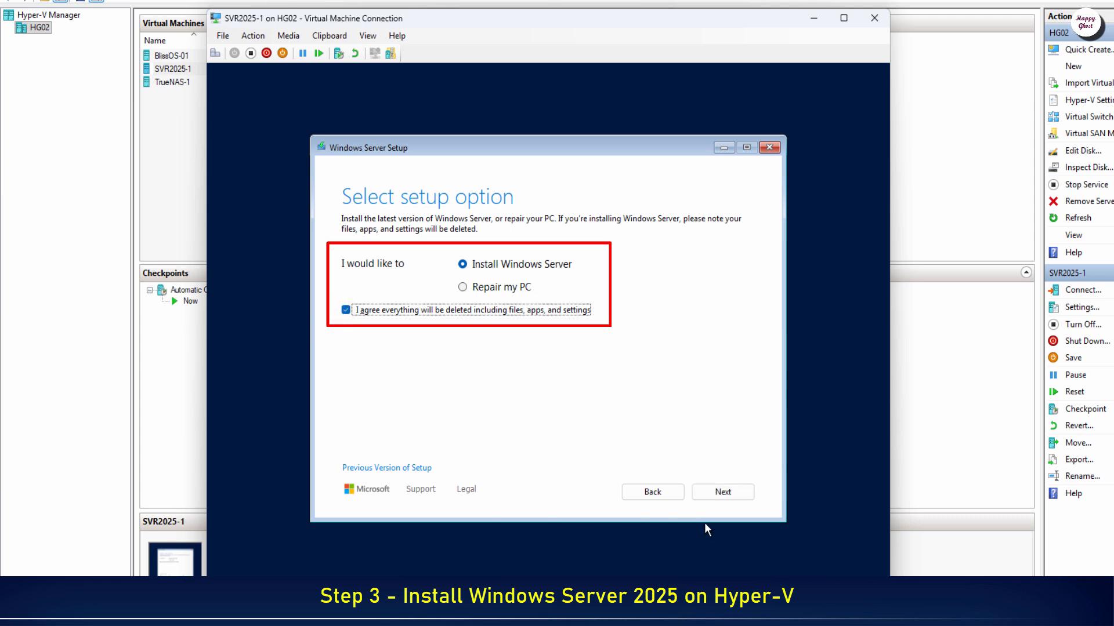
click(742, 499)
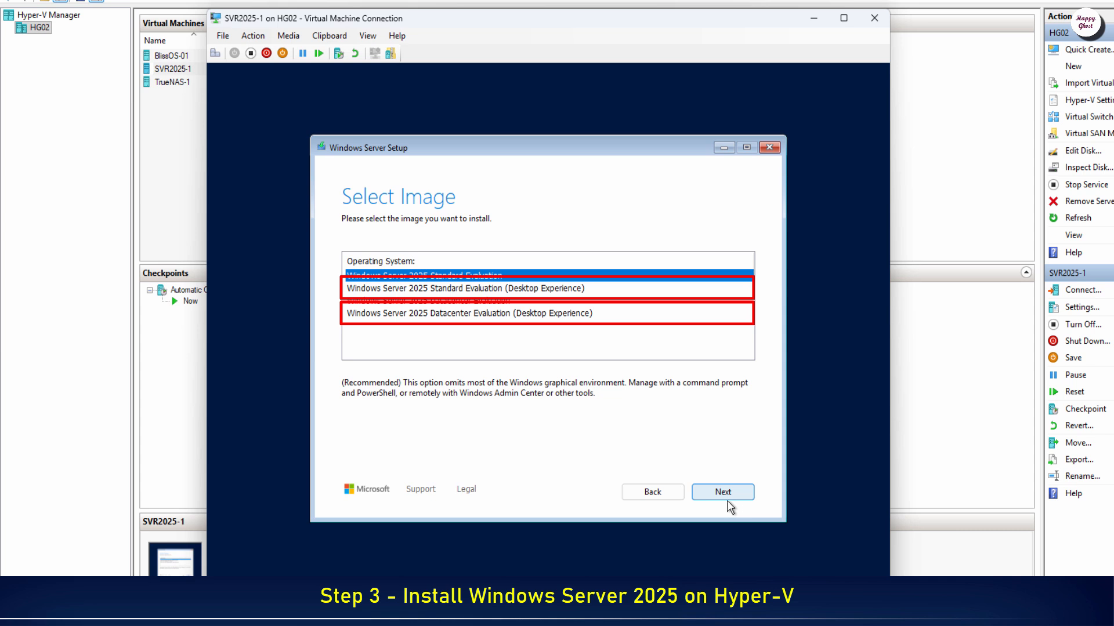
Step: Install Standard Evaluation (Desktop Experience) onto Disk 0's unallocated space after accepting the license
click(522, 289)
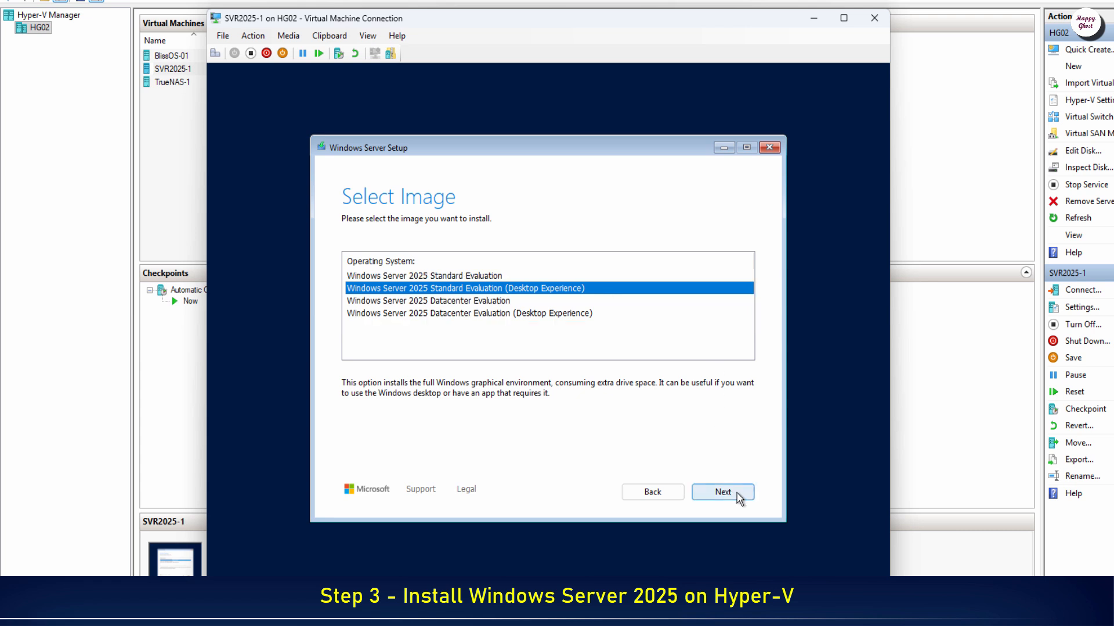
click(722, 493)
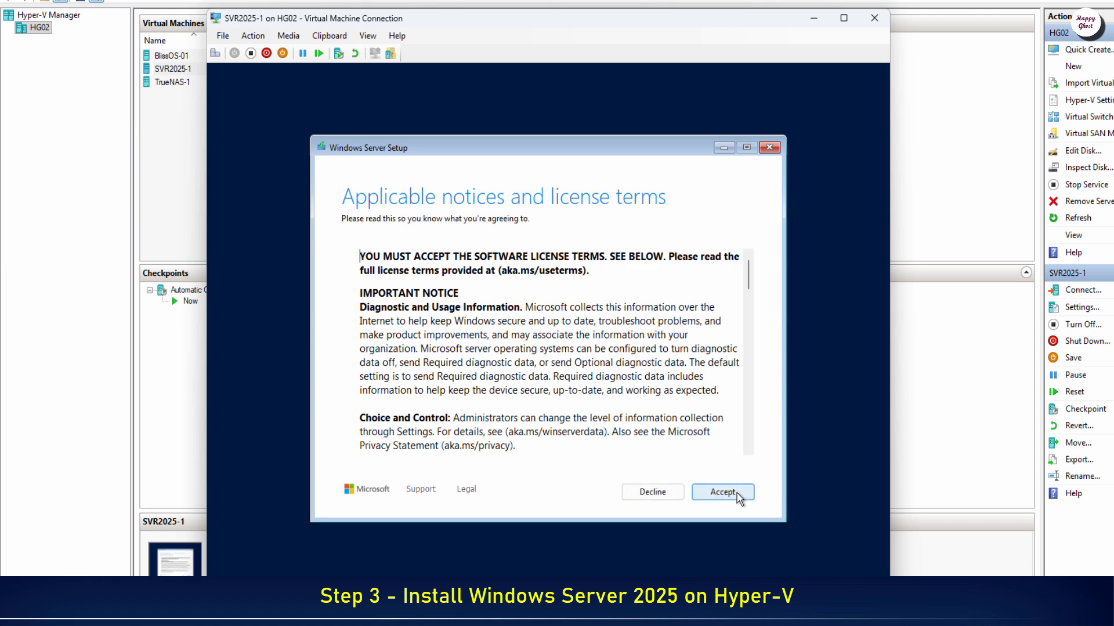
click(722, 493)
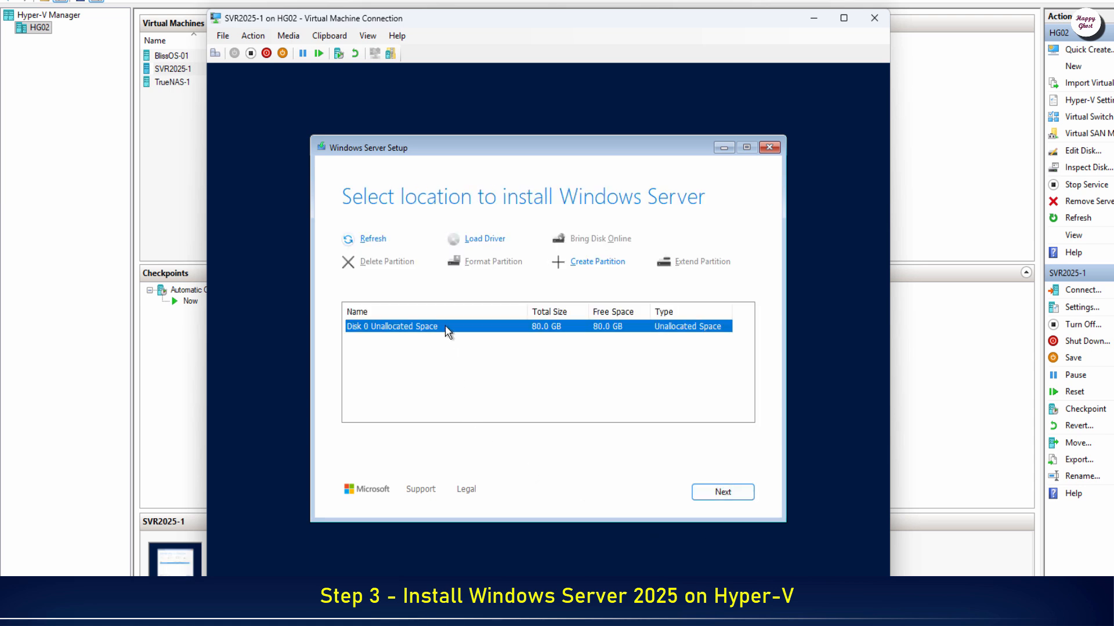
click(734, 497)
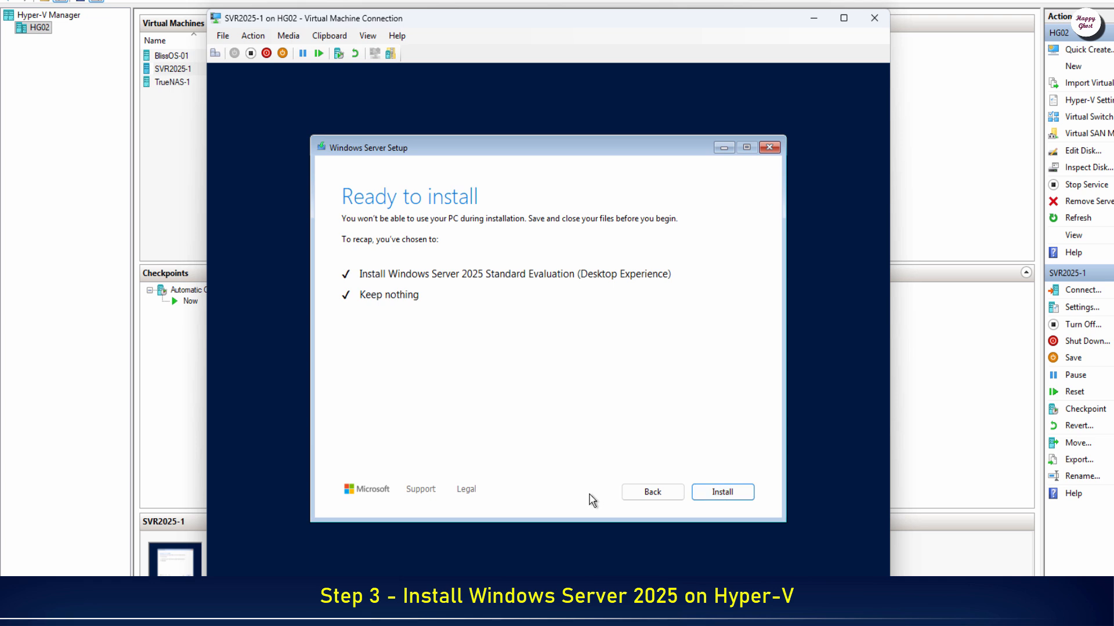
click(725, 493)
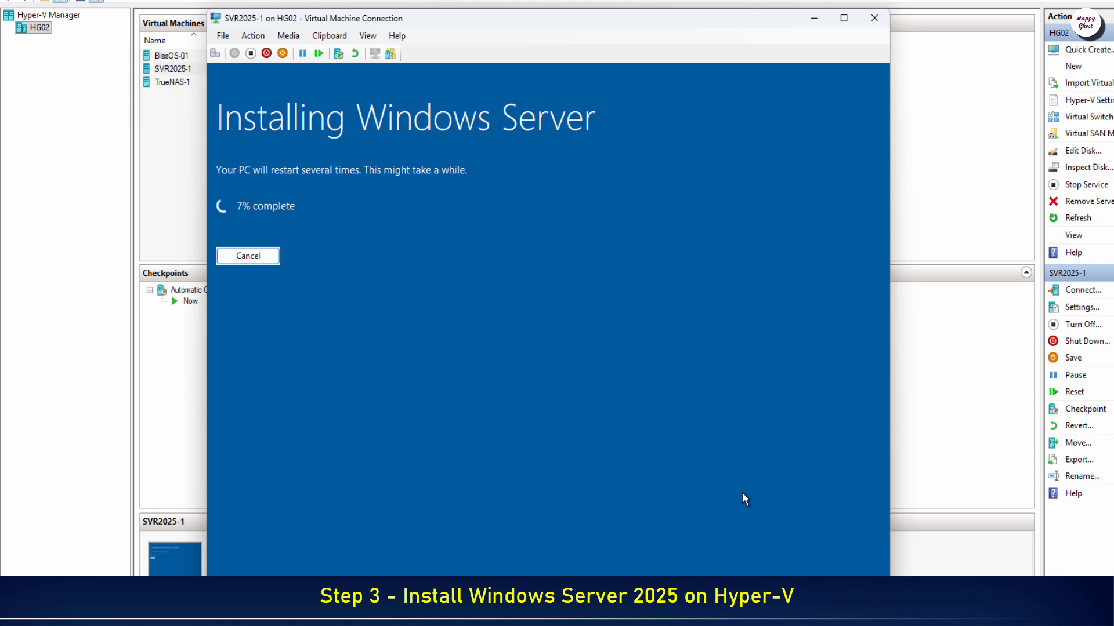
Step: Wait for the Windows Server installation to finish and reach the Customize settings page
click(742, 494)
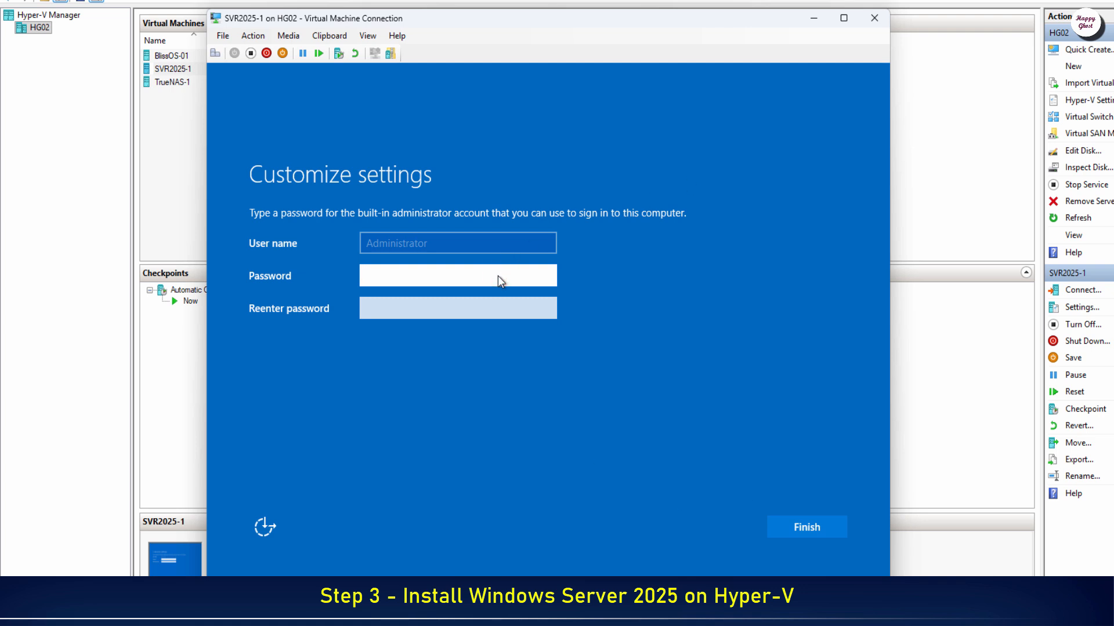
Step: Enter and confirm the built-in Administrator password, then finish setup
text(•••••••••)
key(Tab)
text(•••••)
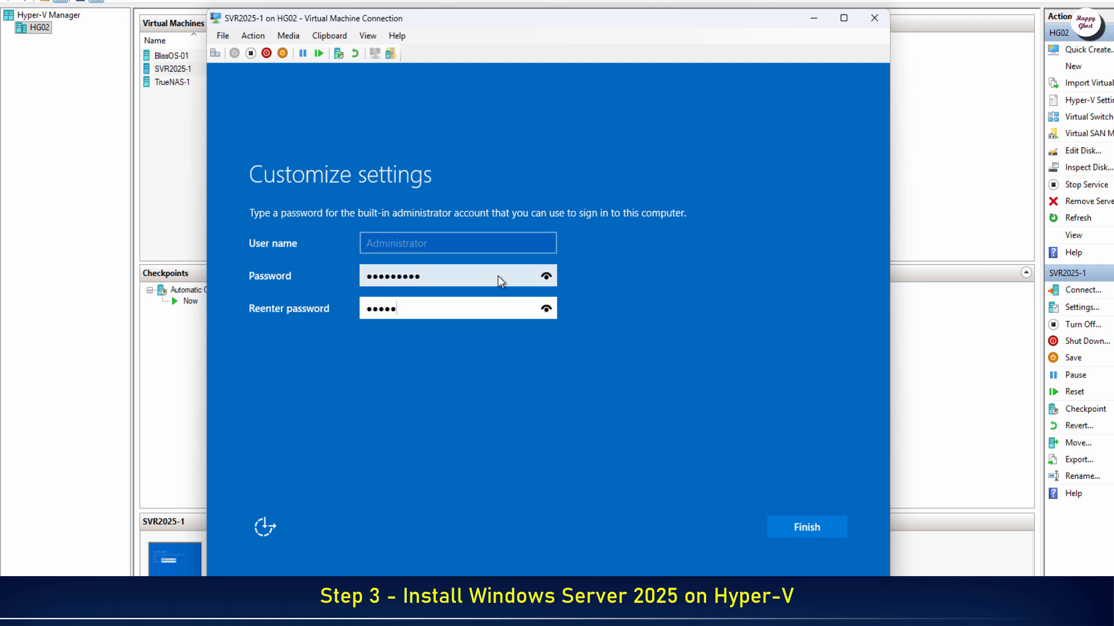
text(••••)
click(795, 525)
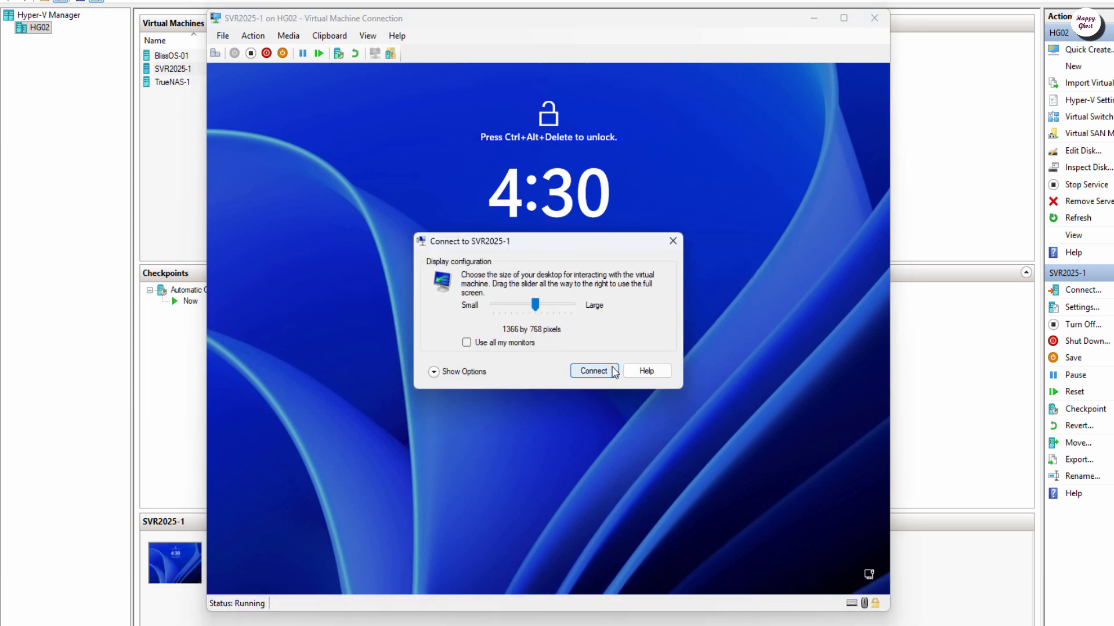
Step: Connect to the VM at 1366 by 768 and sign in as Administrator with the account password
click(615, 372)
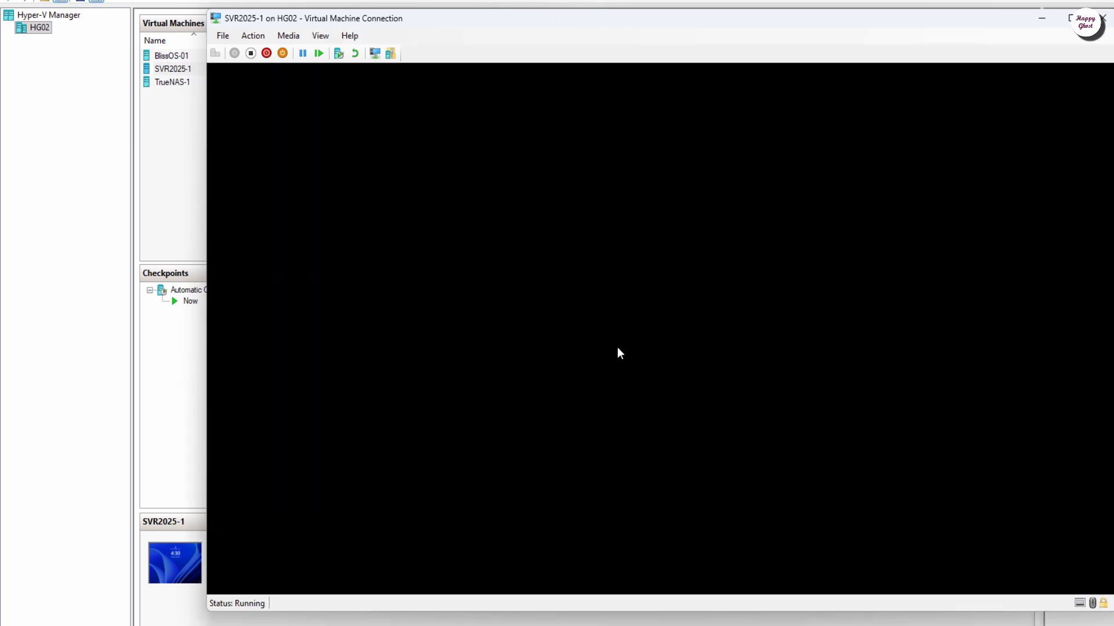
click(618, 346)
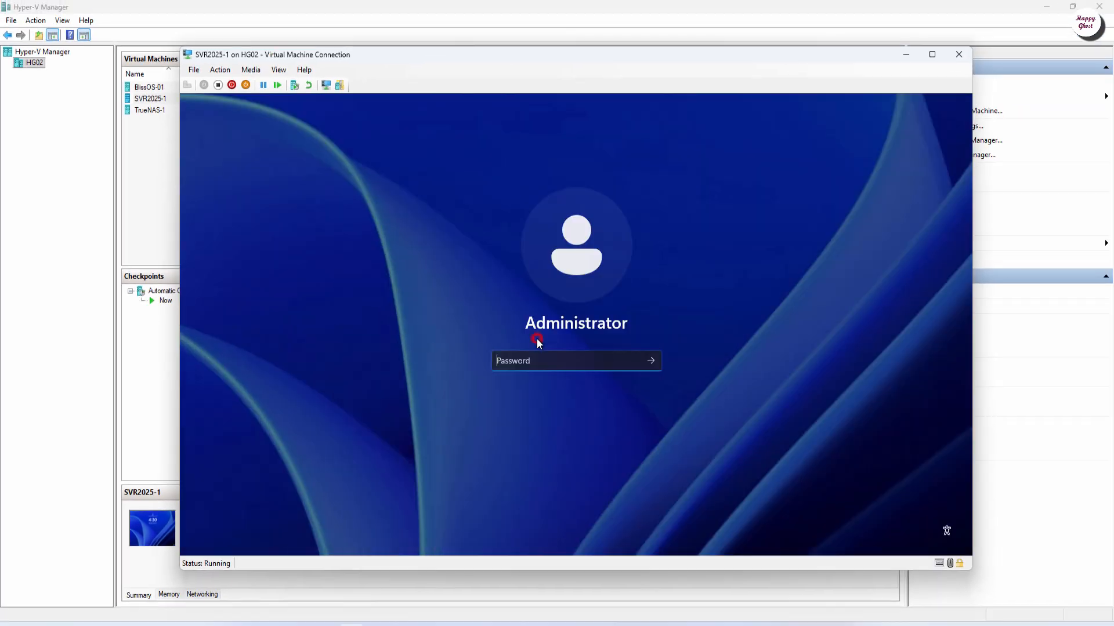
click(641, 360)
text(password1)
key(Return)
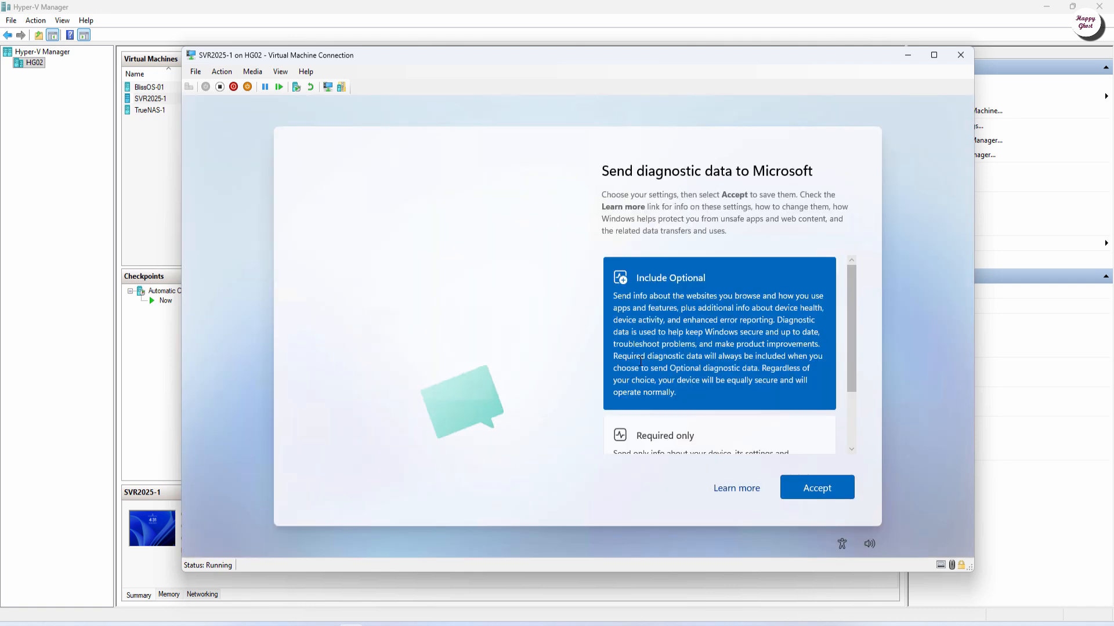
Step: Accept the diagnostic data settings and permanently dismiss the Windows Admin Center tip
click(837, 489)
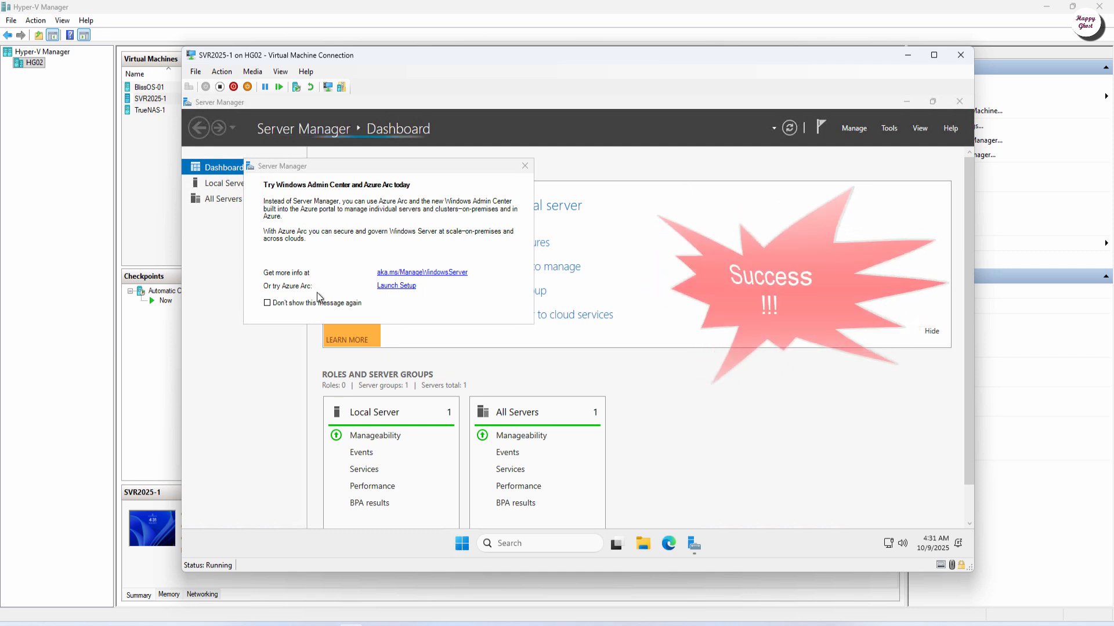
click(318, 304)
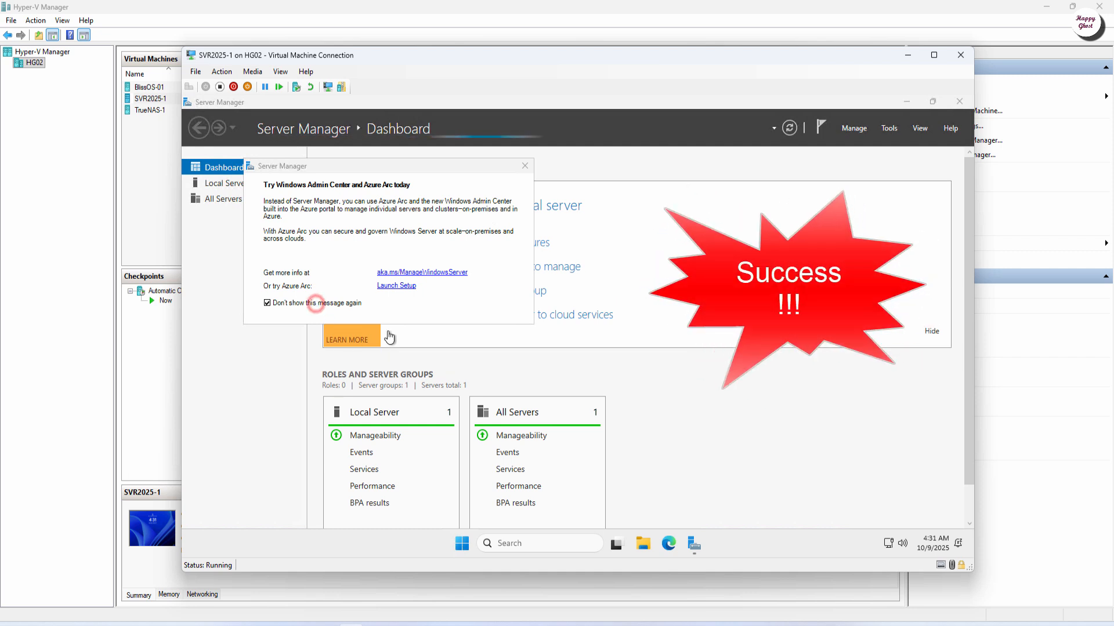
click(524, 166)
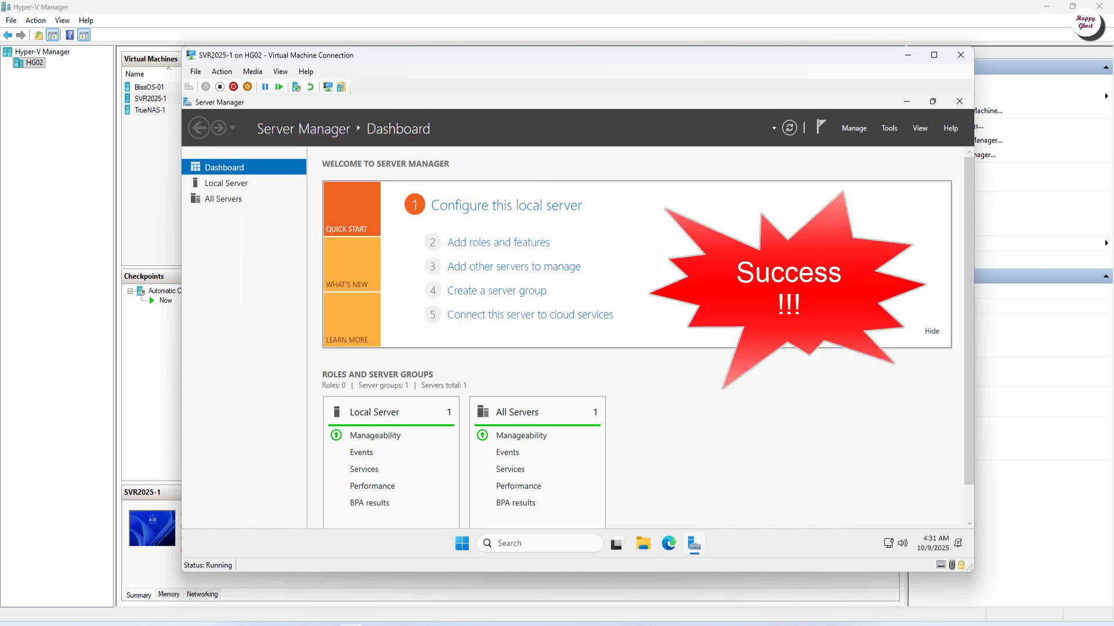